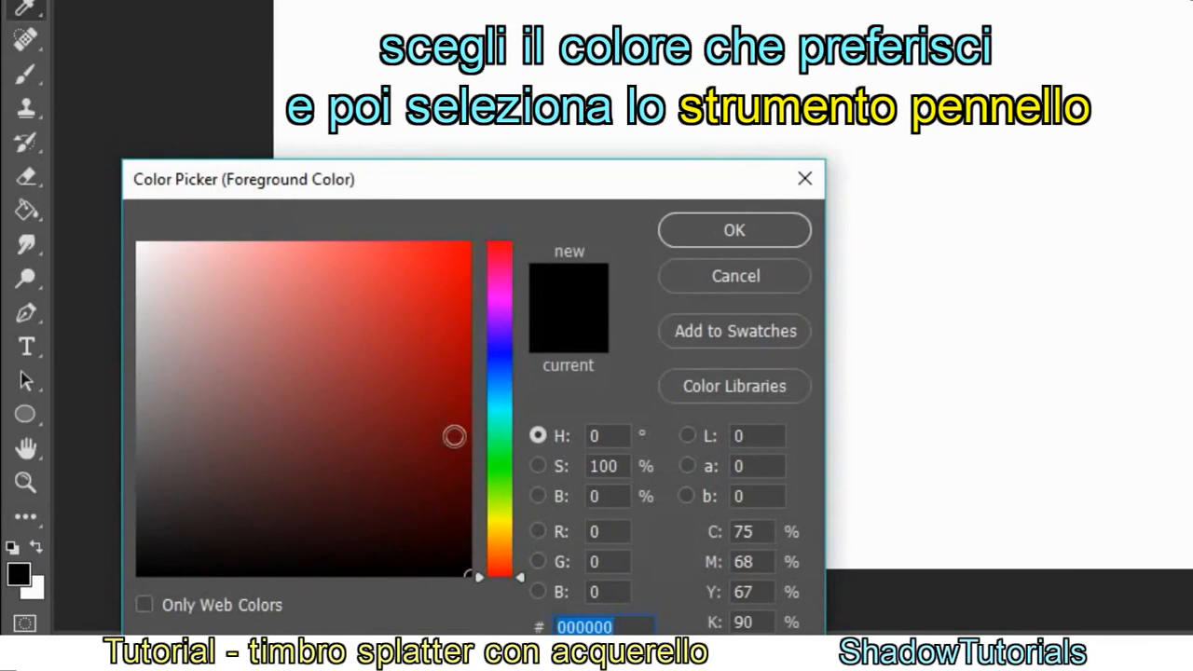
Set the foreground colour to a bright blue, #0c51ed
{"action": "left_click", "coordinate": [500, 383]}
{"action": "left_click_drag", "start_coordinate": [501, 382], "coordinate": [501, 372]}
{"action": "left_click_drag", "start_coordinate": [466, 299], "coordinate": [456, 264]}
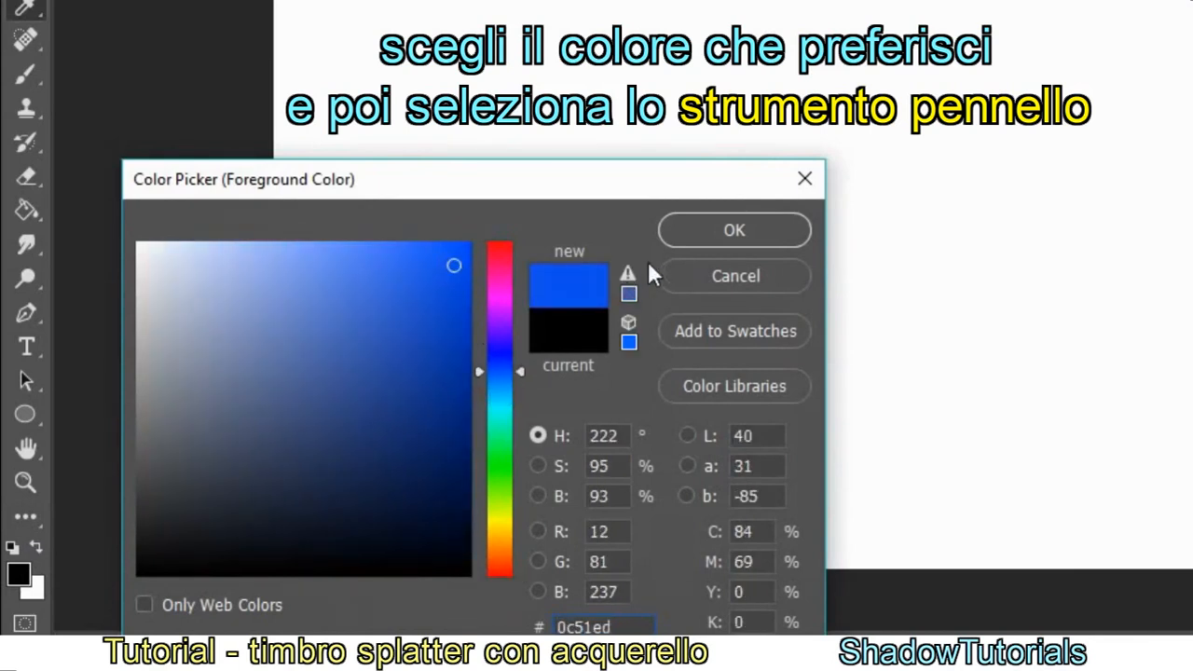
{"action": "left_click", "coordinate": [673, 233]}
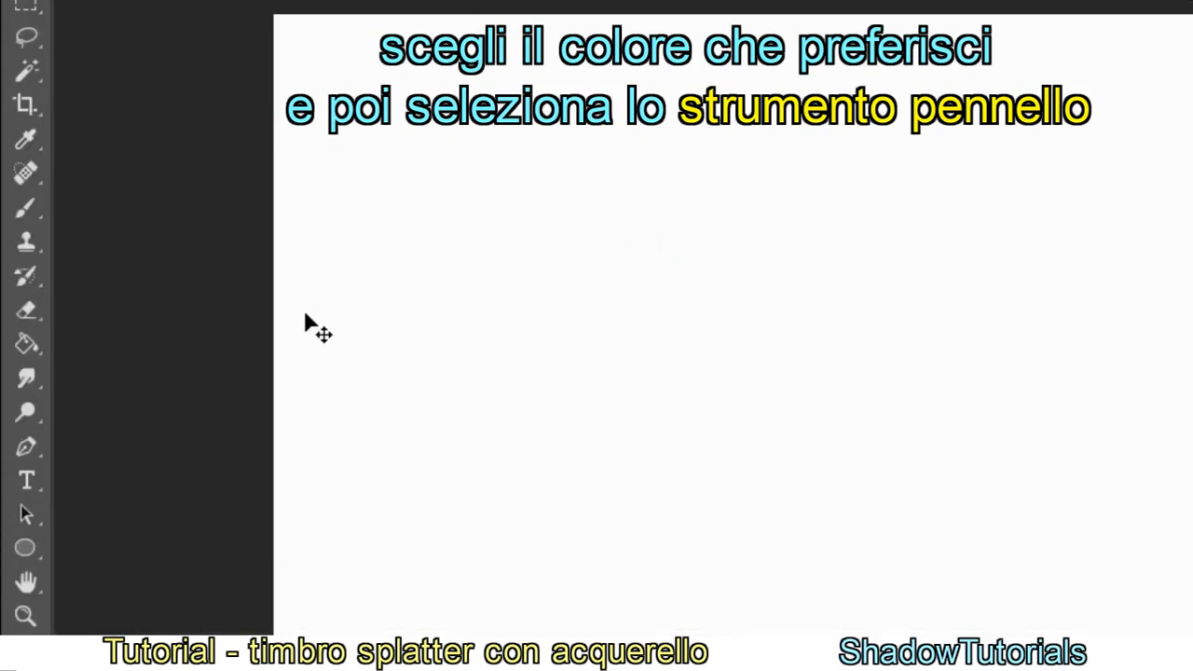
Activate the Brush Tool and choose the Splatter 14 brush from the 20 Splatter Brushes v6 set
{"action": "right_click", "coordinate": [30, 202]}
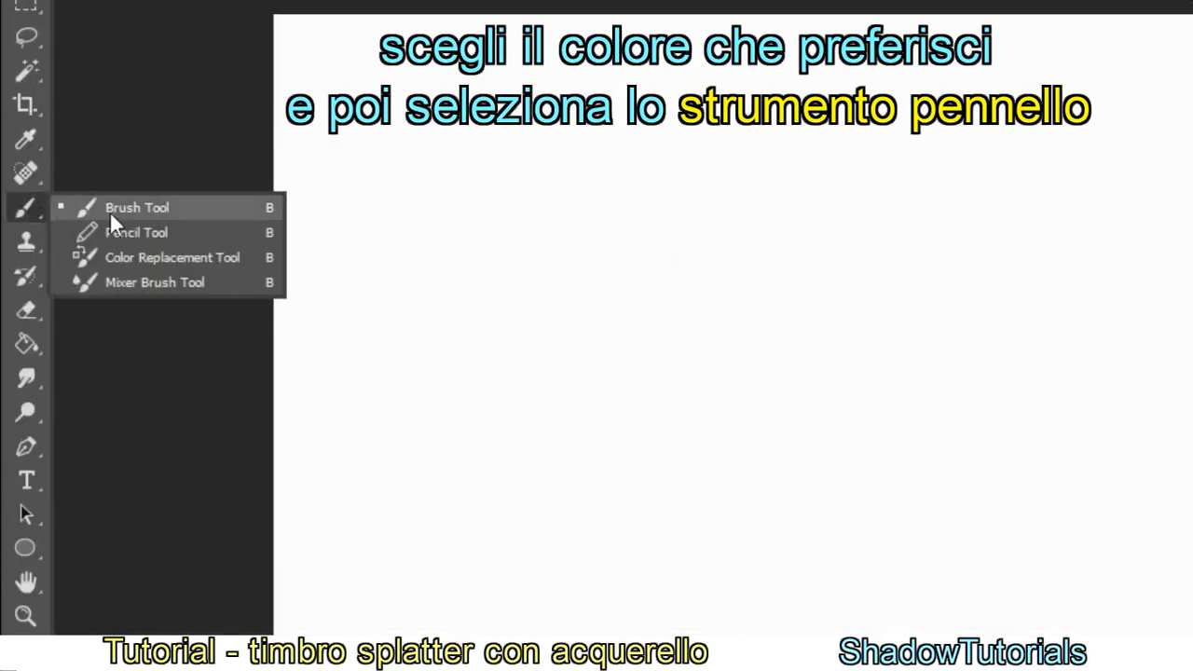
{"action": "left_click", "coordinate": [193, 210]}
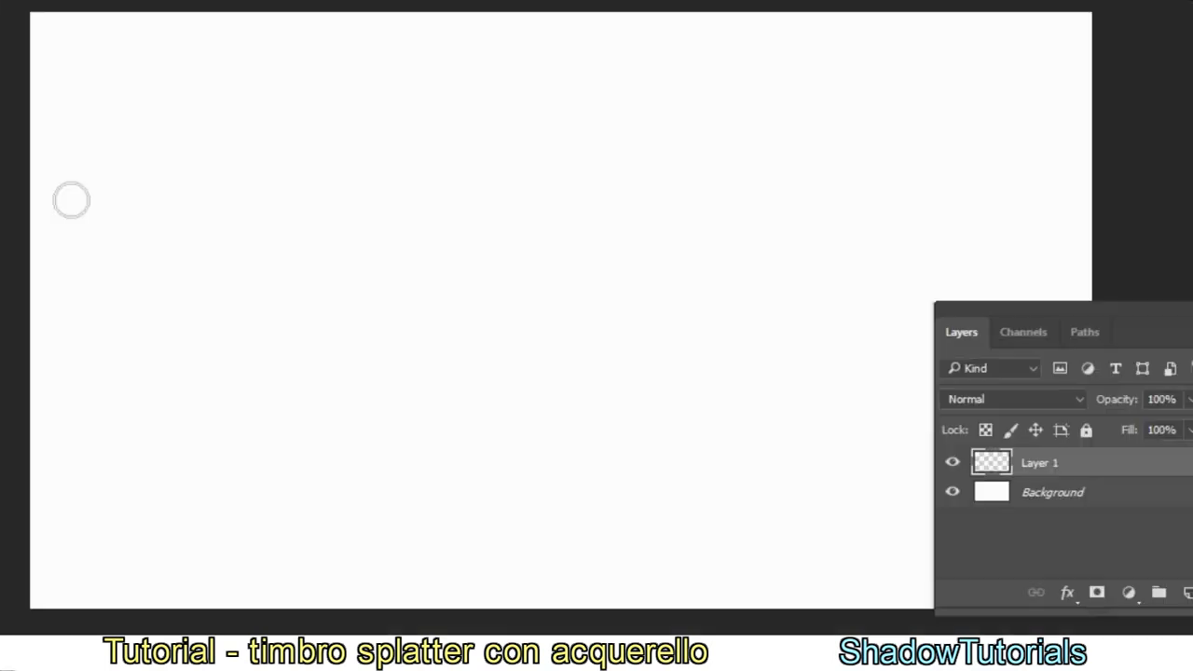
{"action": "right_click", "coordinate": [425, 174]}
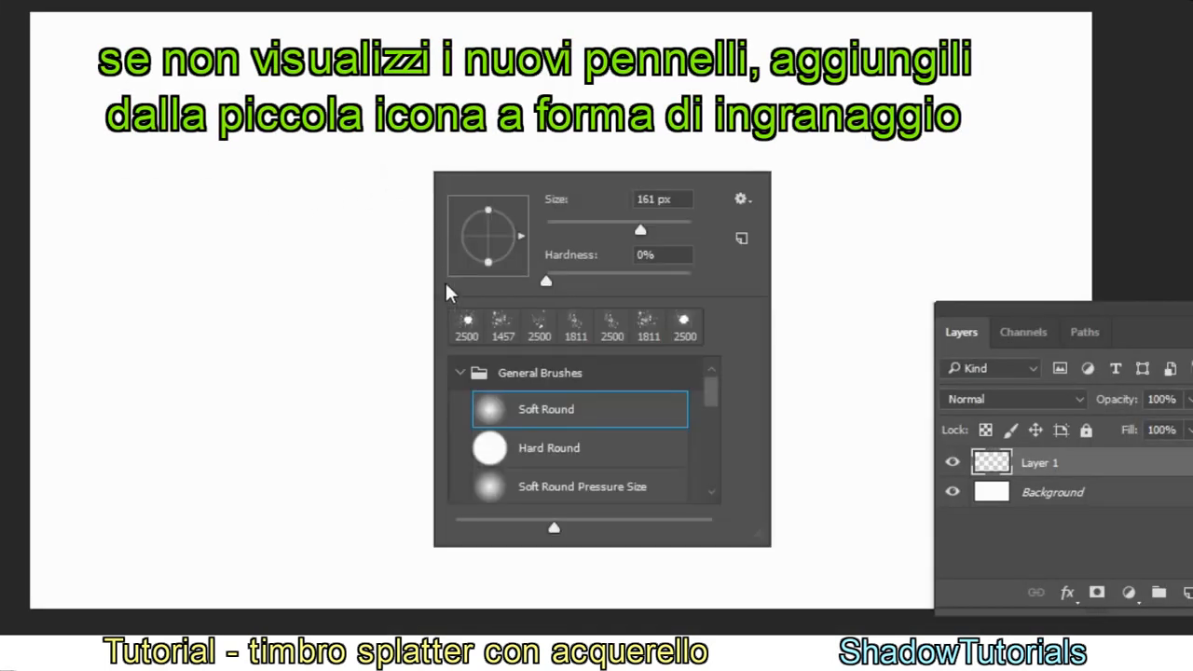
{"action": "left_click", "coordinate": [458, 372]}
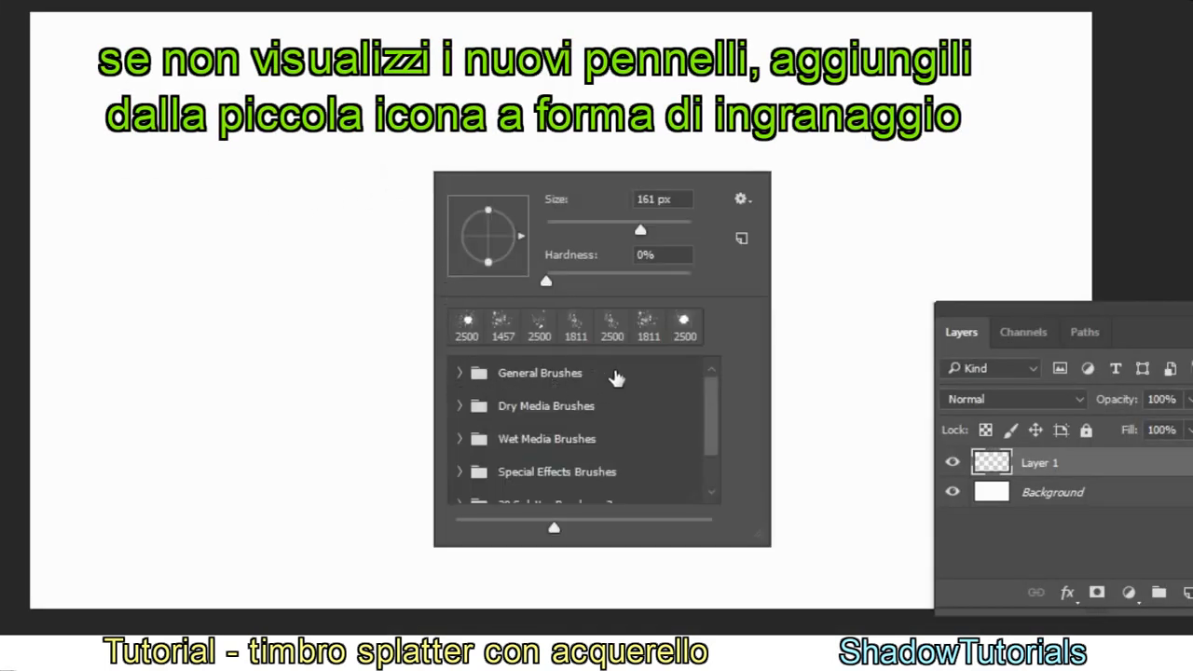
{"action": "left_click", "coordinate": [747, 200]}
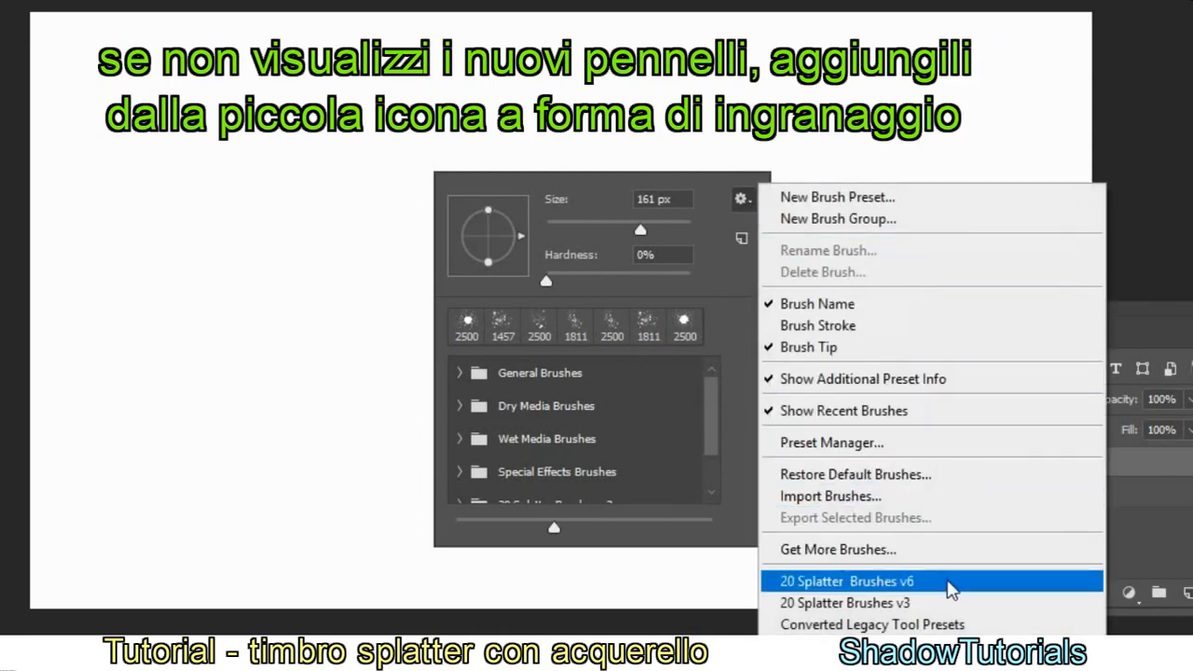
{"action": "left_click", "coordinate": [715, 398]}
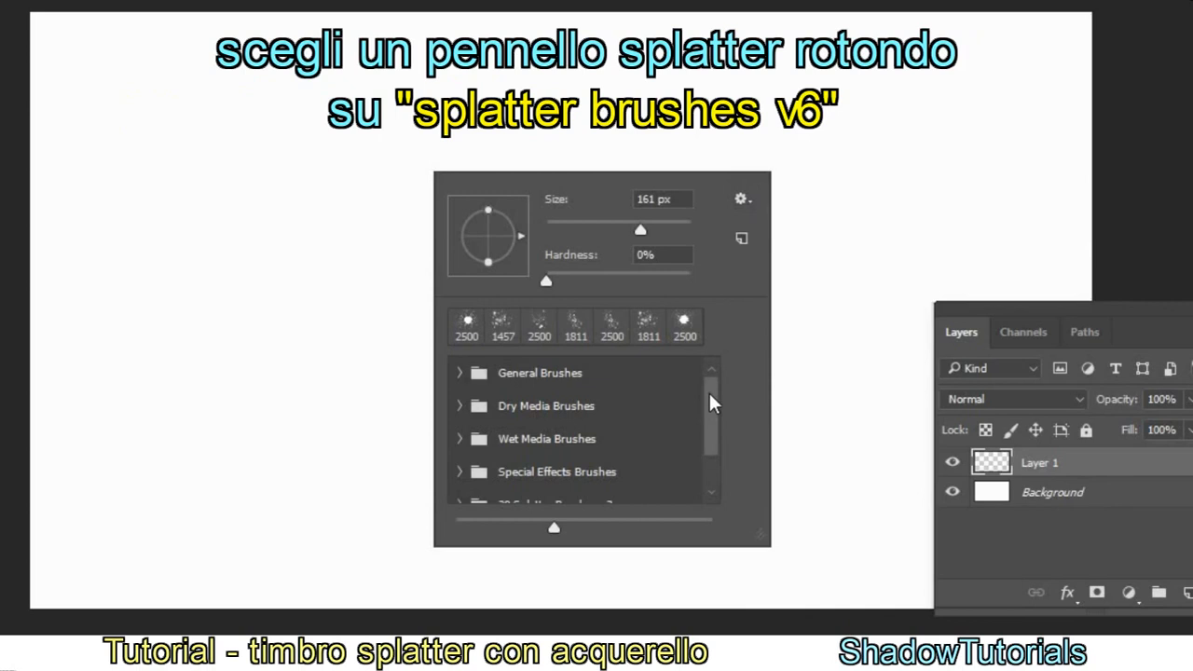
{"action": "left_click_drag", "start_coordinate": [709, 390], "coordinate": [714, 429]}
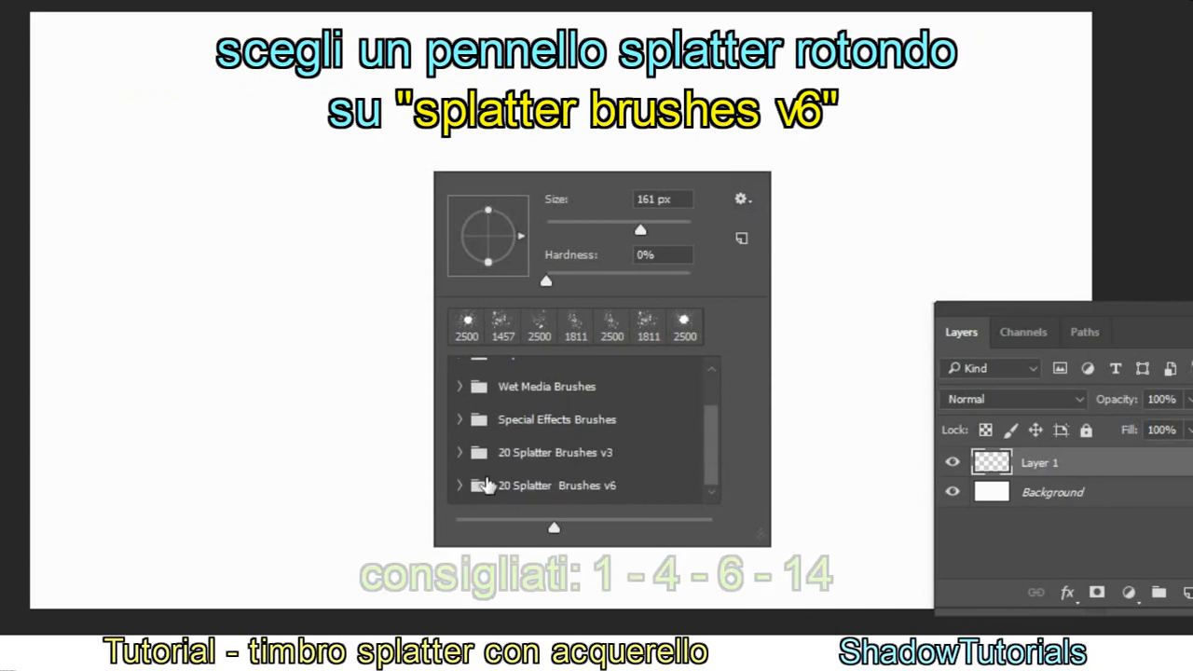
{"action": "left_click", "coordinate": [459, 486]}
{"action": "scroll", "coordinate": [522, 457], "scroll_direction": "down", "scroll_amount": 5}
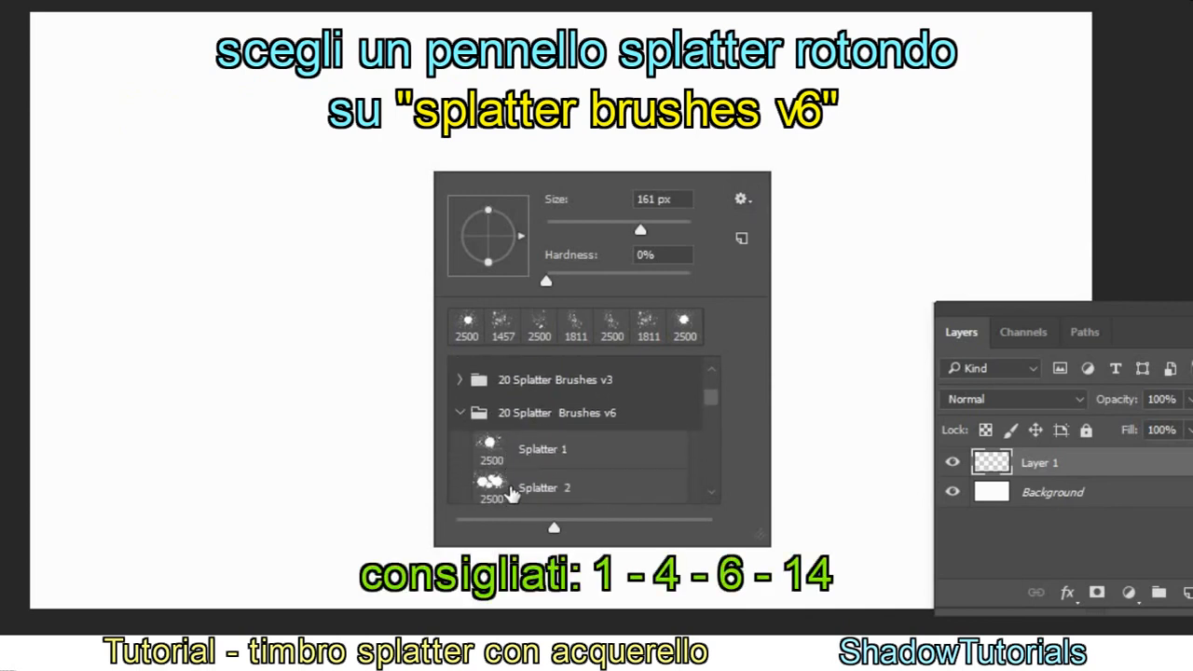
{"action": "scroll", "coordinate": [597, 447], "scroll_direction": "down", "scroll_amount": 8}
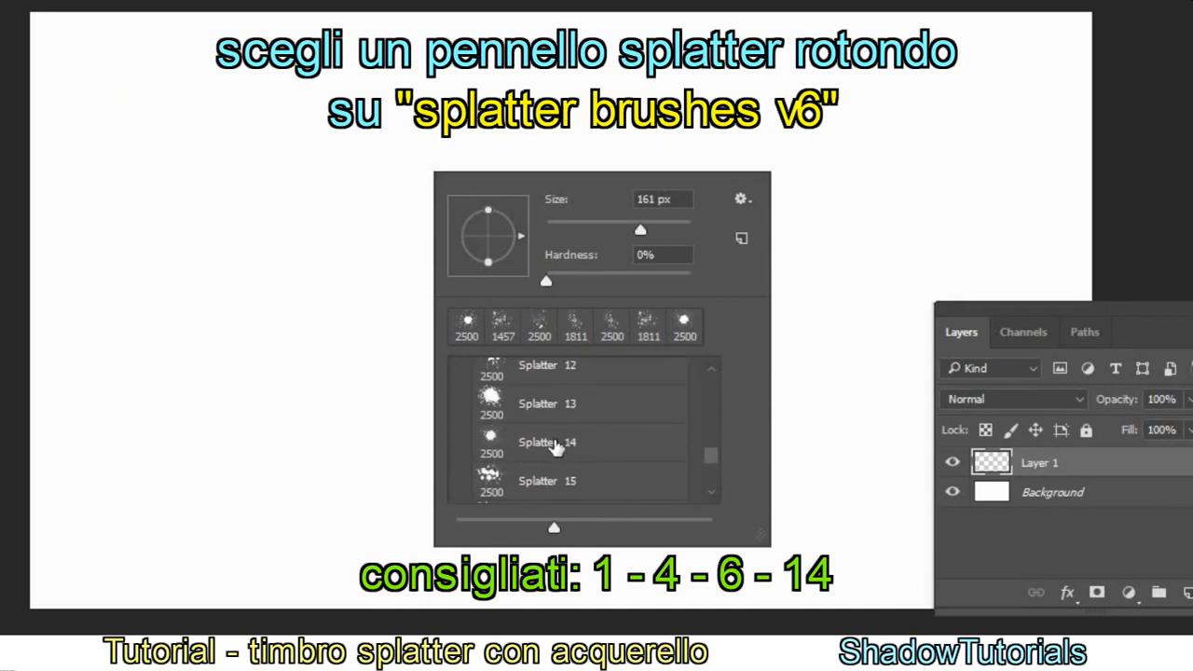
{"action": "left_click", "coordinate": [544, 447]}
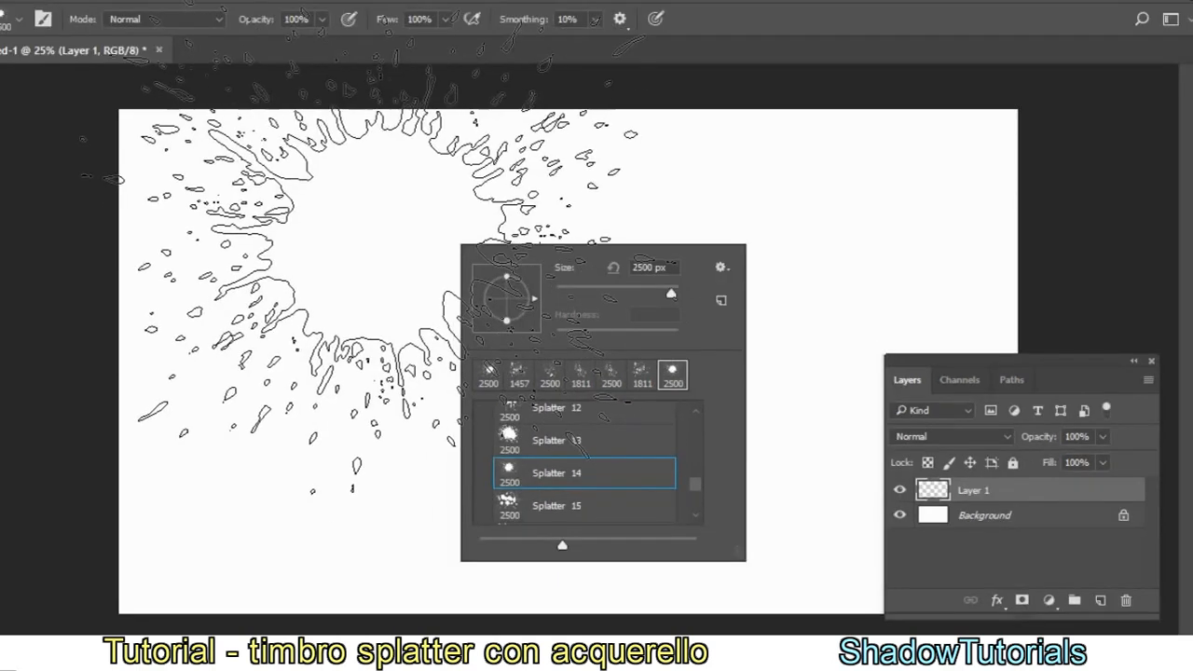
Stamp one blue splat on Layer 1, and use Free Transform to enlarge it to about 107.7% and centre it on the canvas
{"action": "left_click", "coordinate": [740, 23]}
{"action": "left_click", "coordinate": [564, 359]}
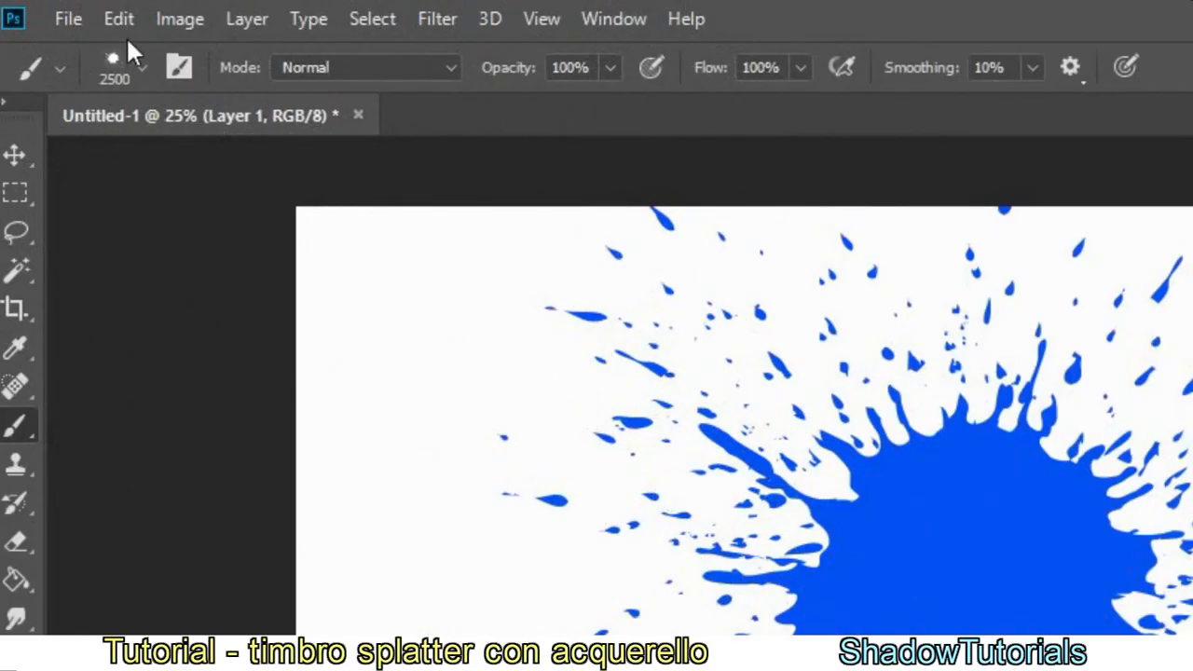
{"action": "left_click", "coordinate": [118, 20]}
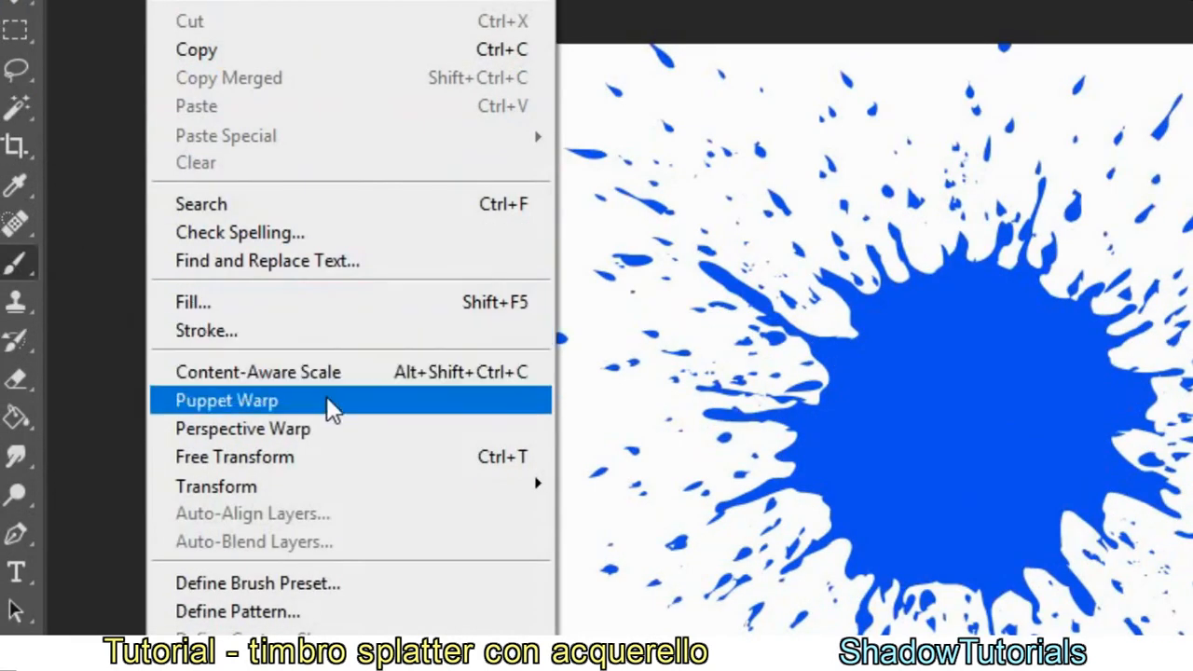
{"action": "left_click", "coordinate": [350, 457]}
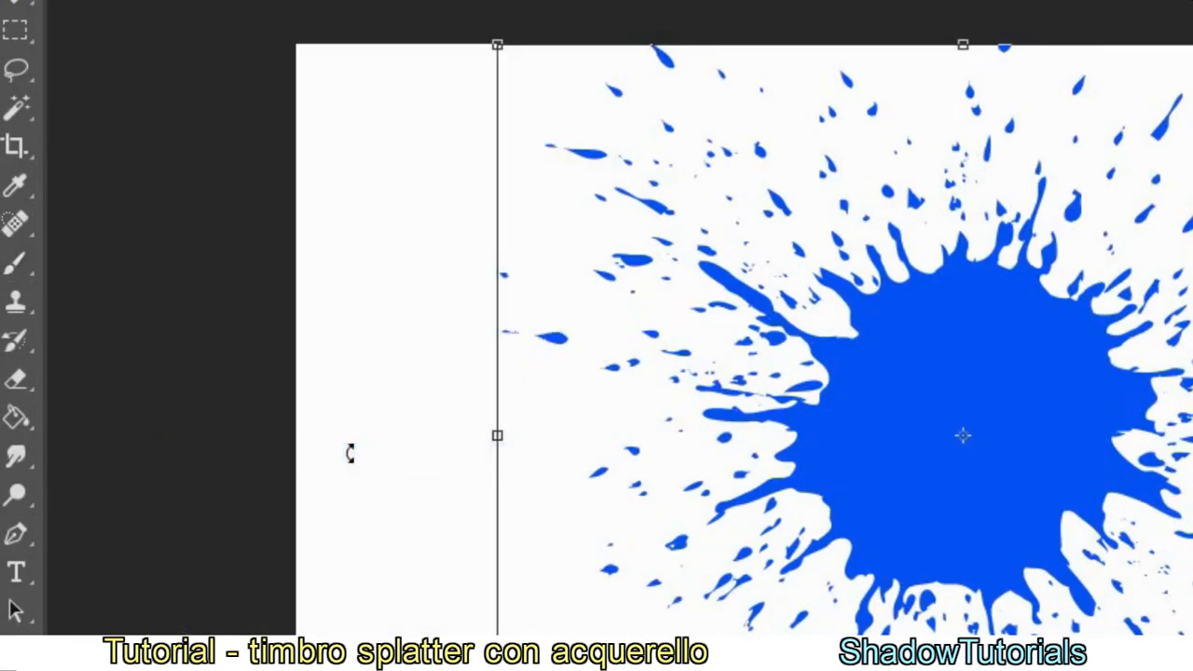
{"action": "left_click_drag", "start_coordinate": [845, 580], "coordinate": [890, 613]}
{"action": "left_click_drag", "start_coordinate": [691, 386], "coordinate": [685, 370]}
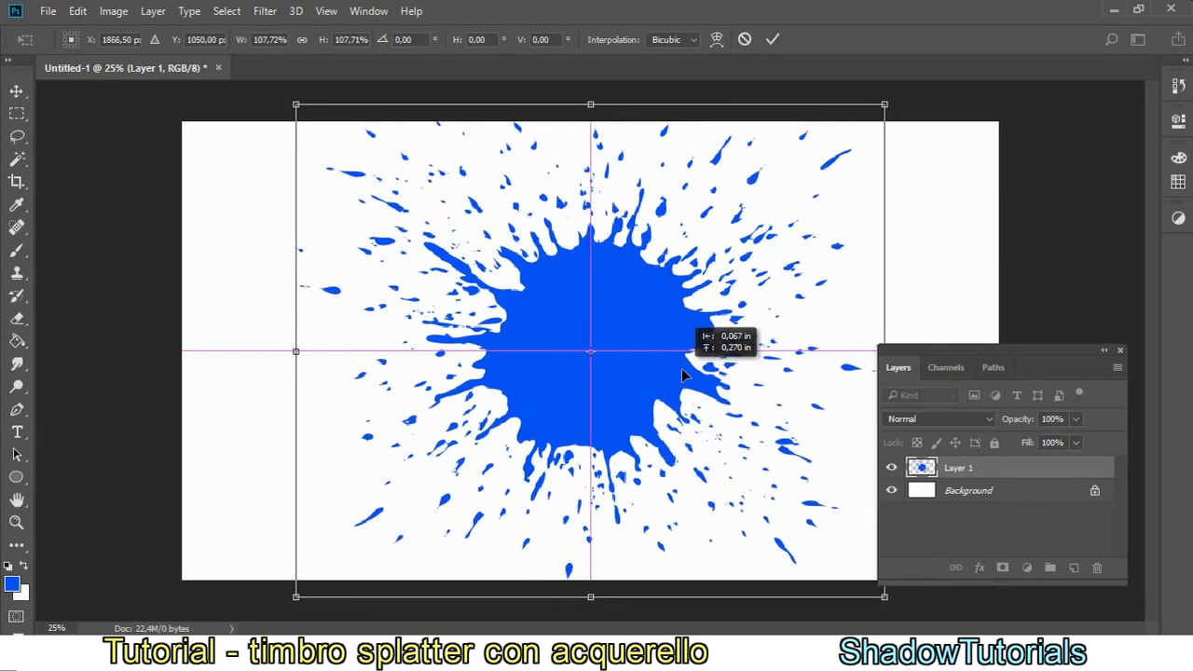
{"action": "left_click", "coordinate": [772, 40]}
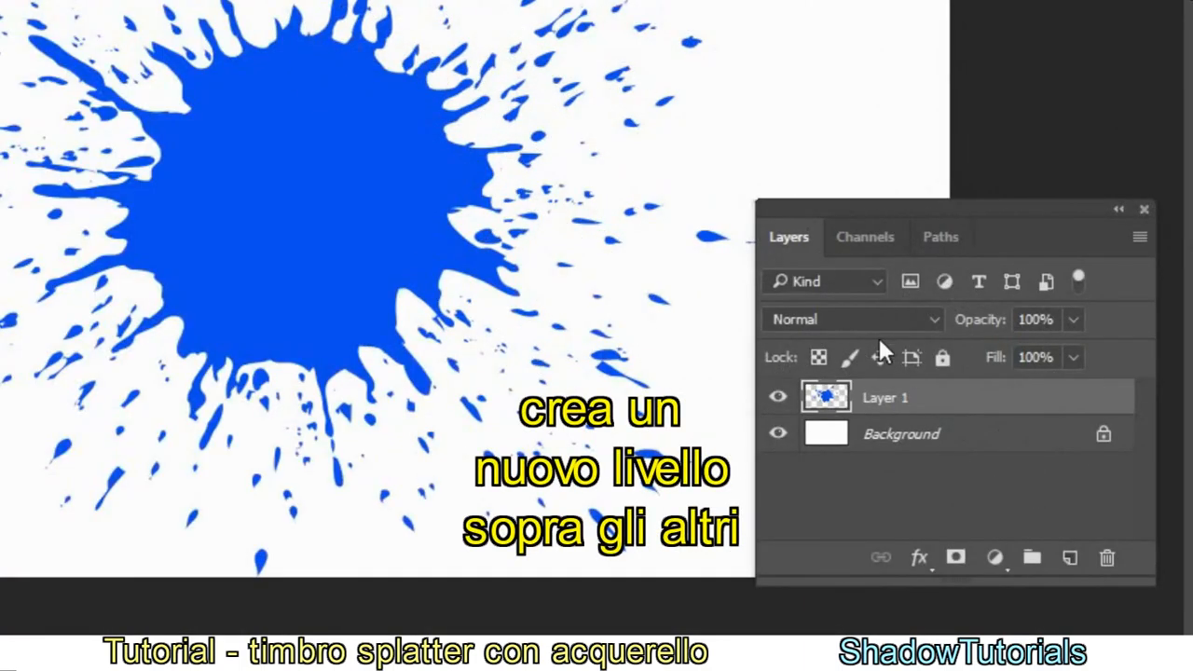
Create a new layer above Layer 1 and choose the Splatter 6 brush from the 20 Splatter Brushes v3 set
{"action": "left_click", "coordinate": [1071, 559]}
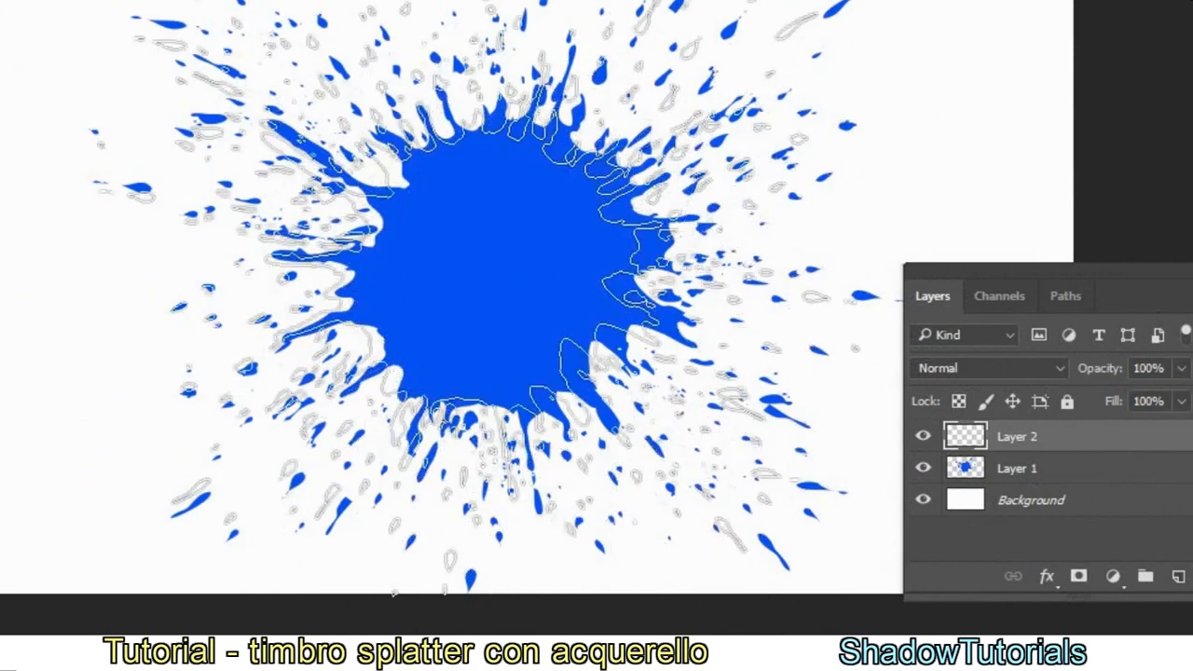
{"action": "right_click", "coordinate": [528, 200]}
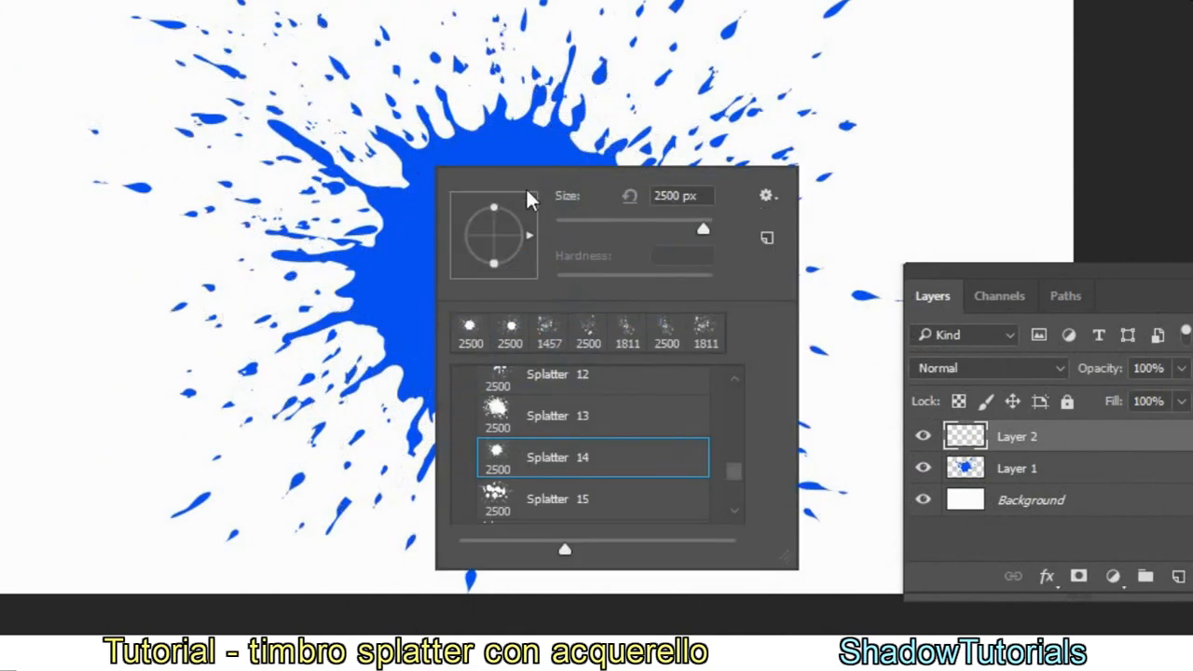
{"action": "left_click_drag", "start_coordinate": [738, 473], "coordinate": [733, 410]}
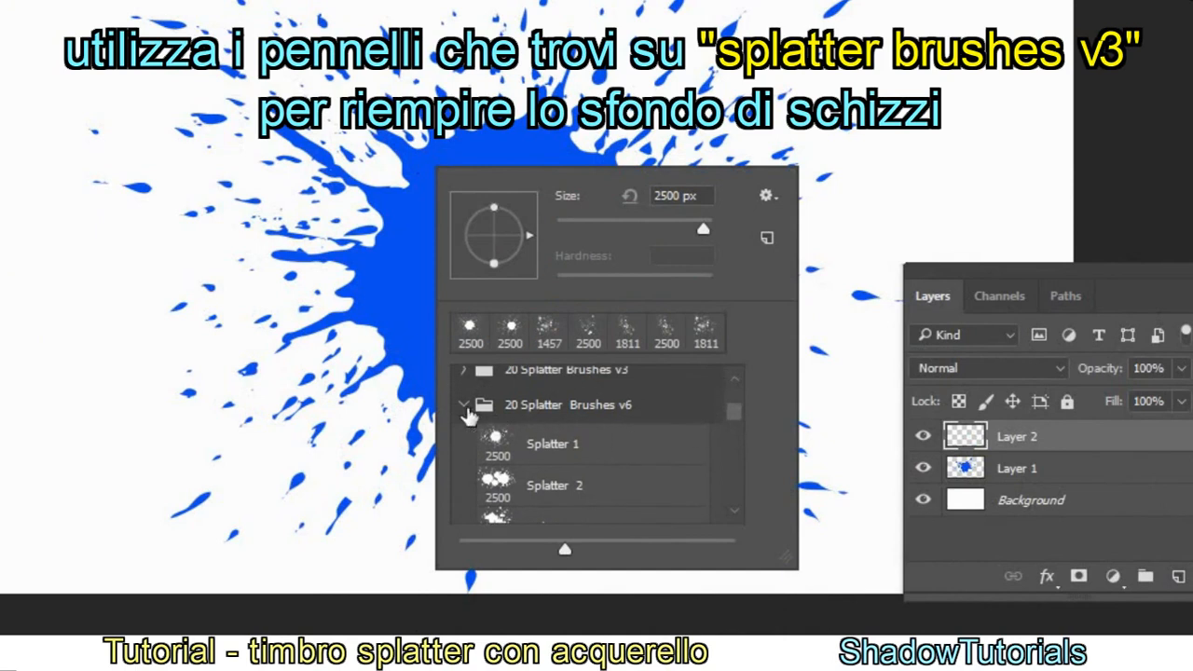
{"action": "left_click", "coordinate": [466, 411]}
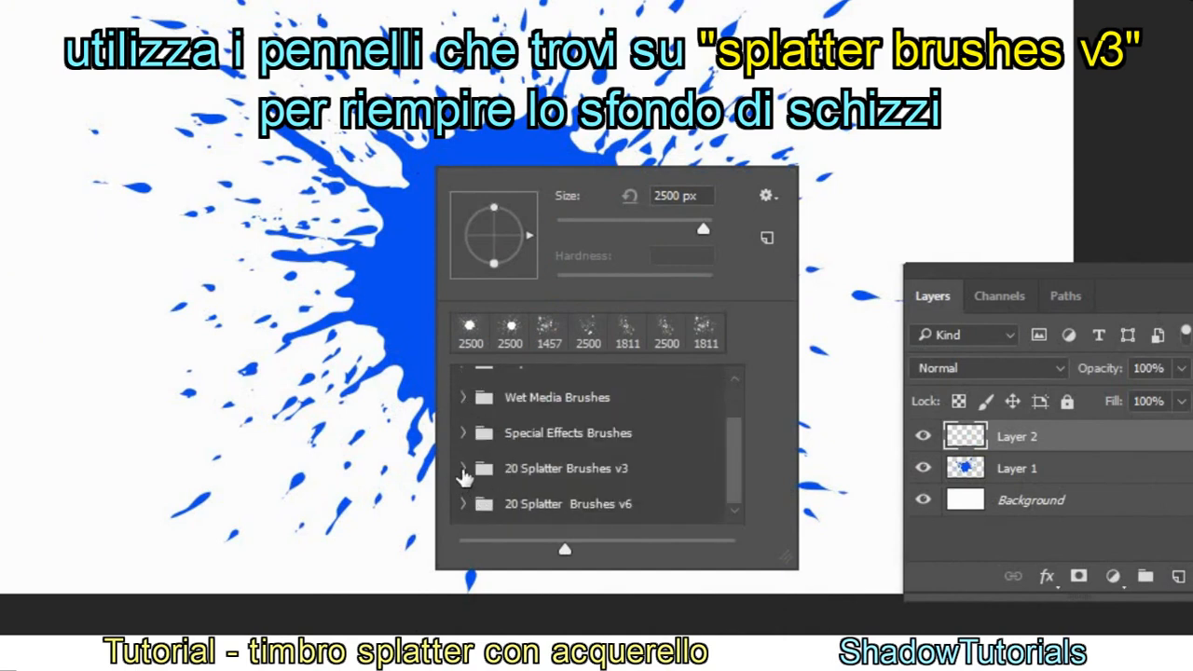
{"action": "left_click", "coordinate": [463, 470]}
{"action": "left_click_drag", "start_coordinate": [734, 396], "coordinate": [737, 431]}
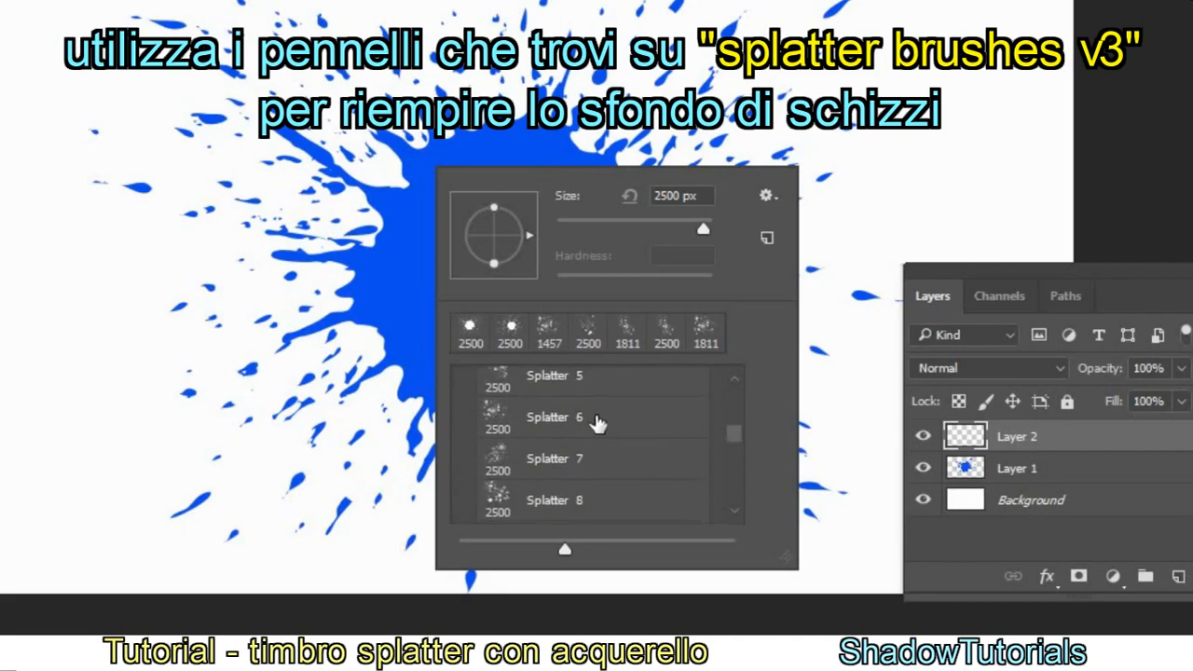
{"action": "left_click", "coordinate": [597, 423]}
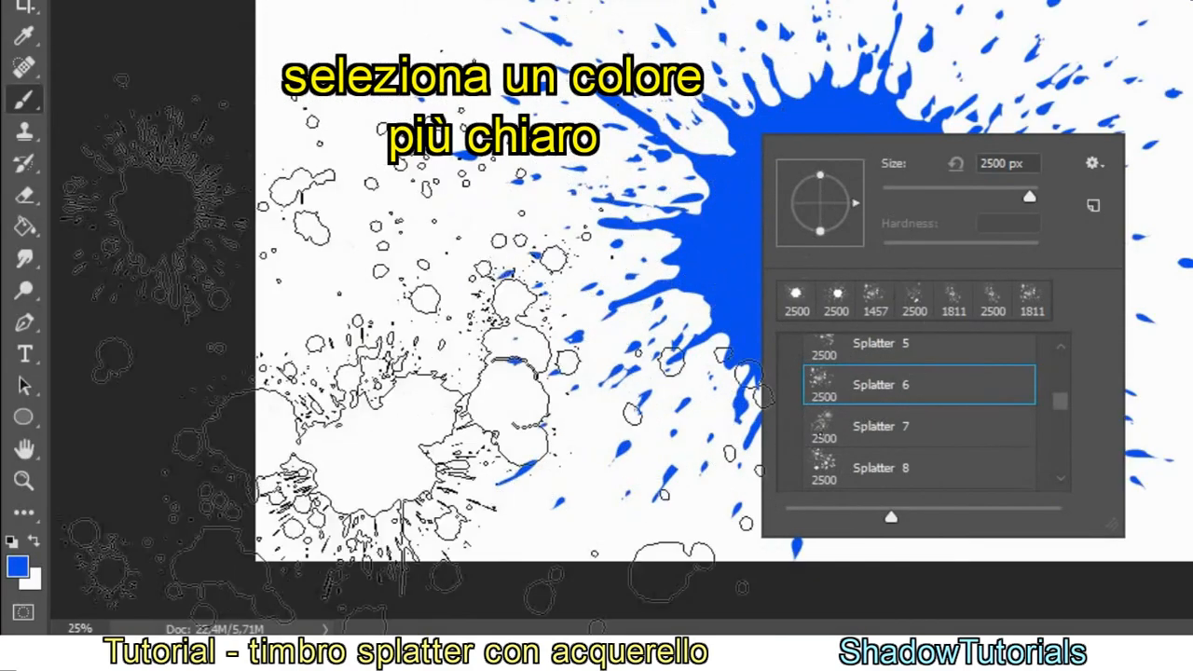
Set the foreground colour to a slightly lighter blue, #0962f7
{"action": "left_click", "coordinate": [18, 567]}
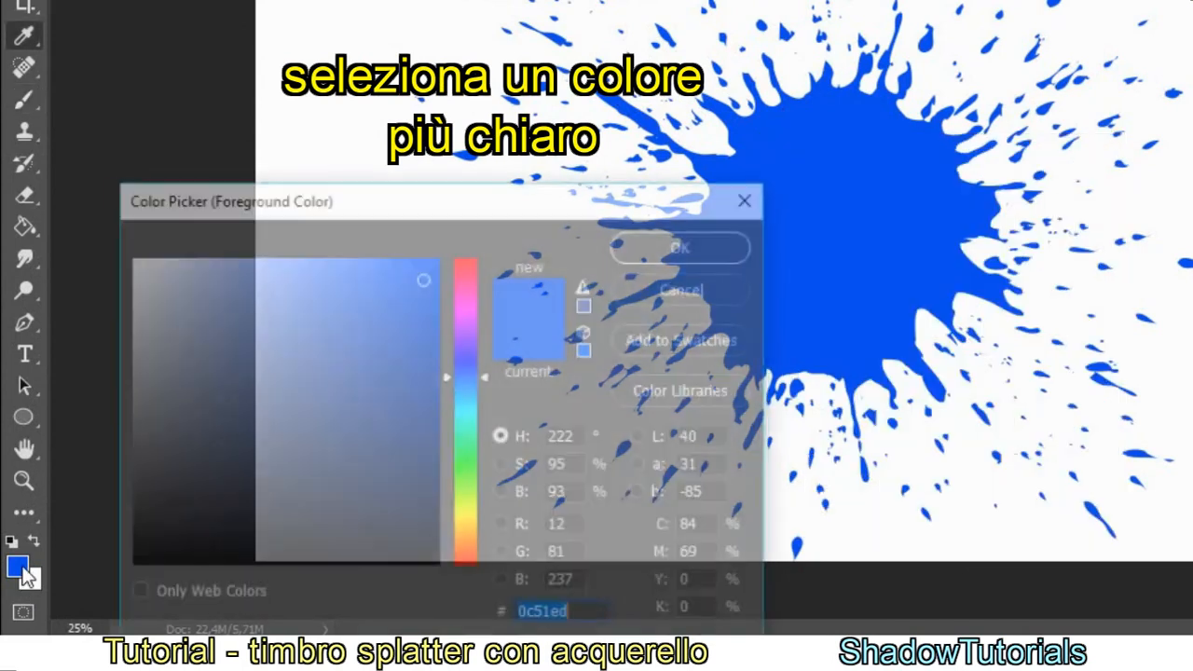
{"action": "left_click_drag", "start_coordinate": [464, 379], "coordinate": [476, 381]}
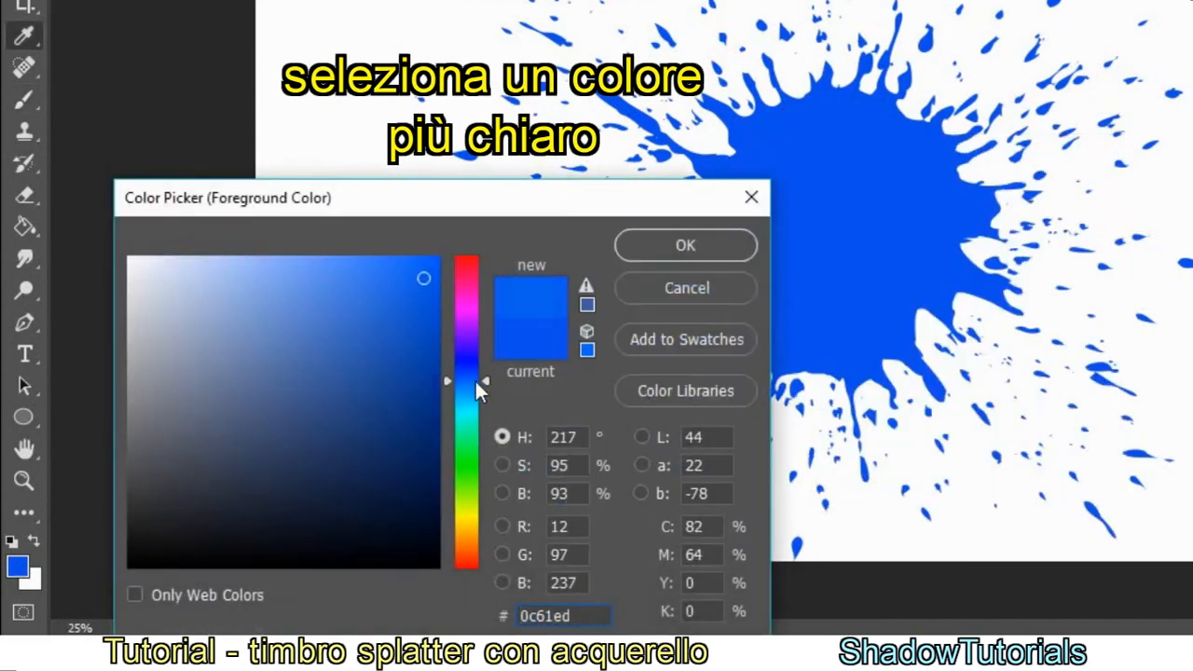
{"action": "left_click_drag", "start_coordinate": [422, 272], "coordinate": [428, 266]}
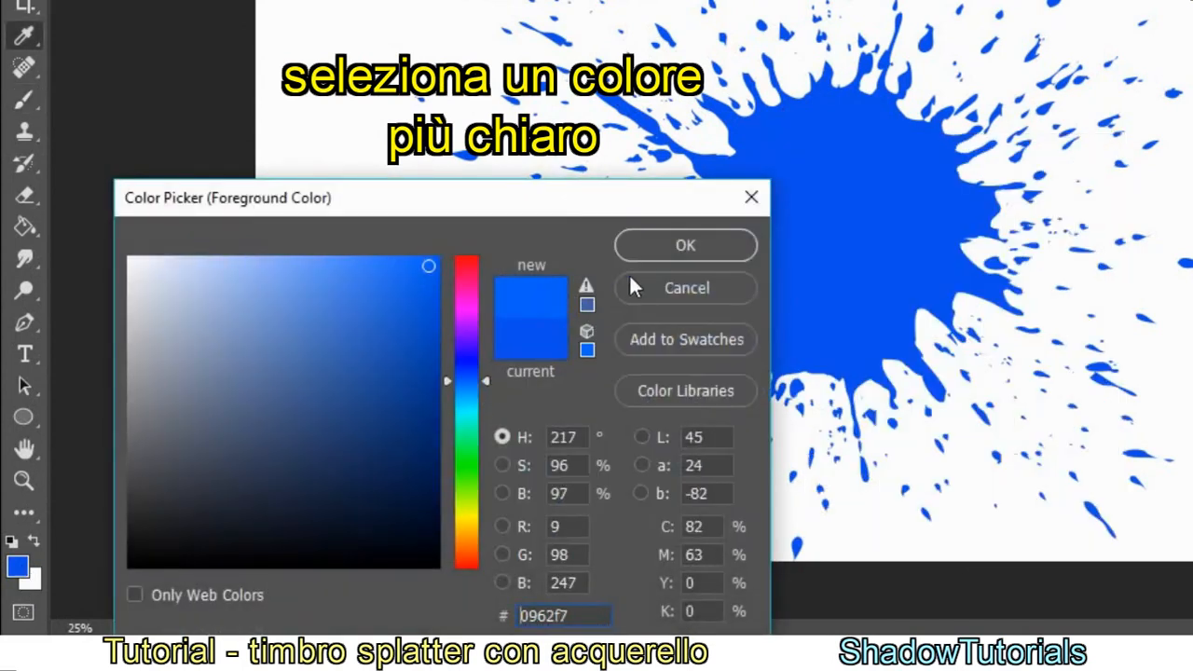
{"action": "left_click", "coordinate": [650, 247]}
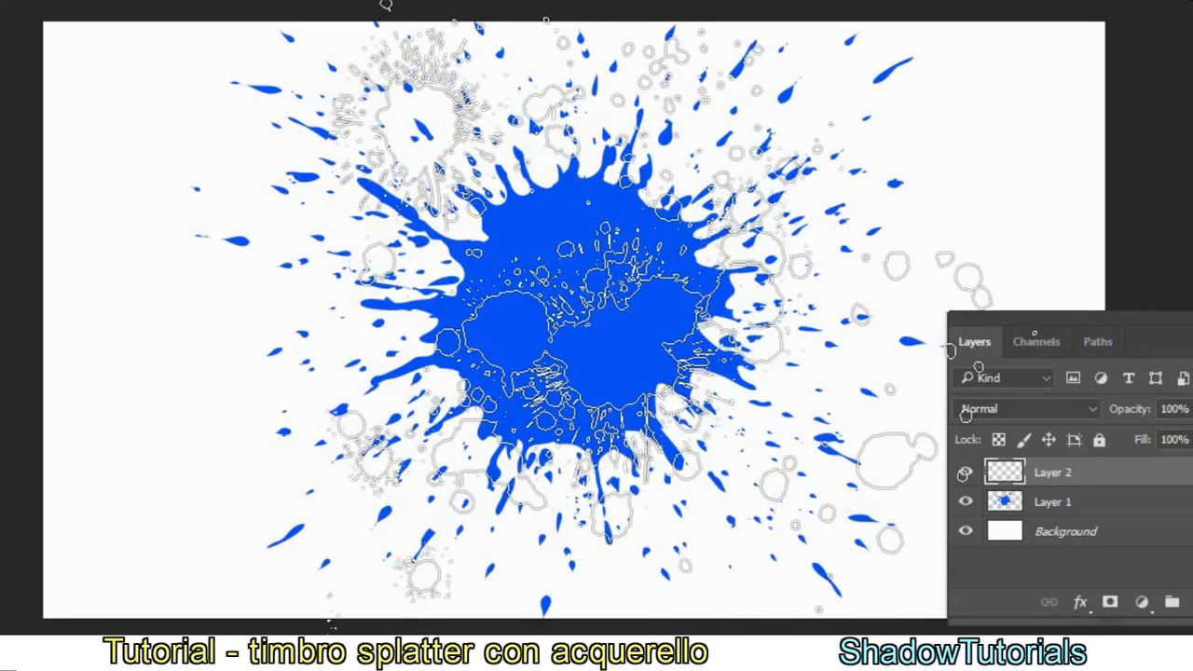
Reduce the Splatter 6 brush to 1811 px and stamp splatters across the whole background around the central splat
{"action": "right_click", "coordinate": [732, 332]}
{"action": "left_click_drag", "start_coordinate": [935, 366], "coordinate": [939, 364]}
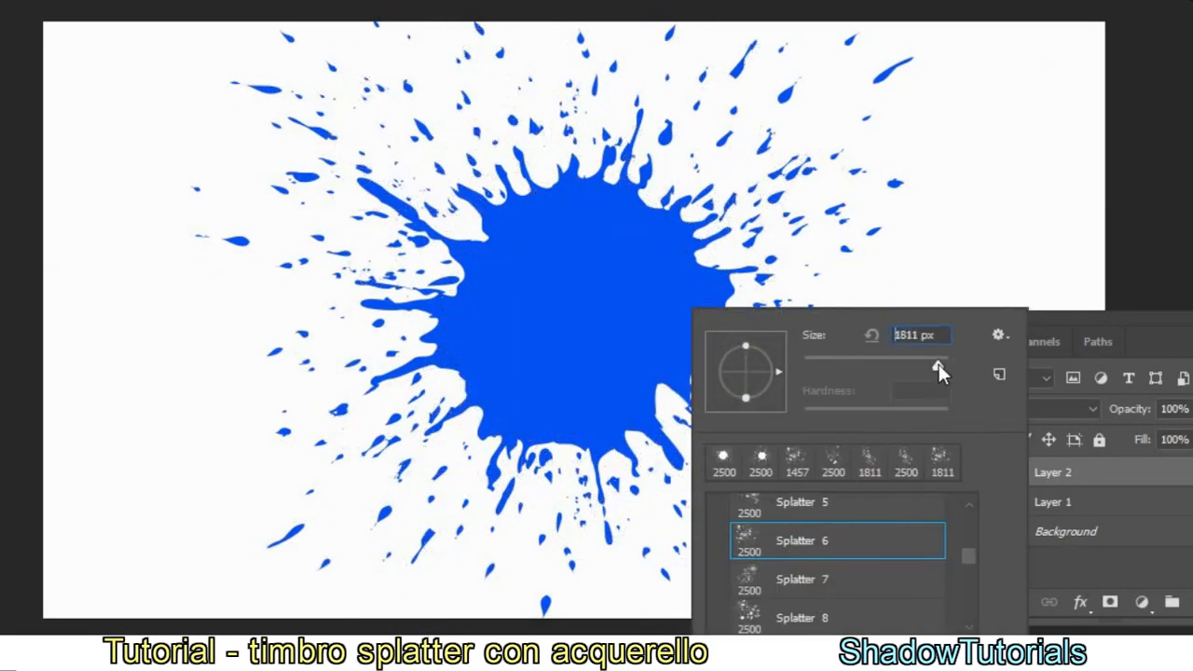
{"action": "left_click", "coordinate": [547, 317]}
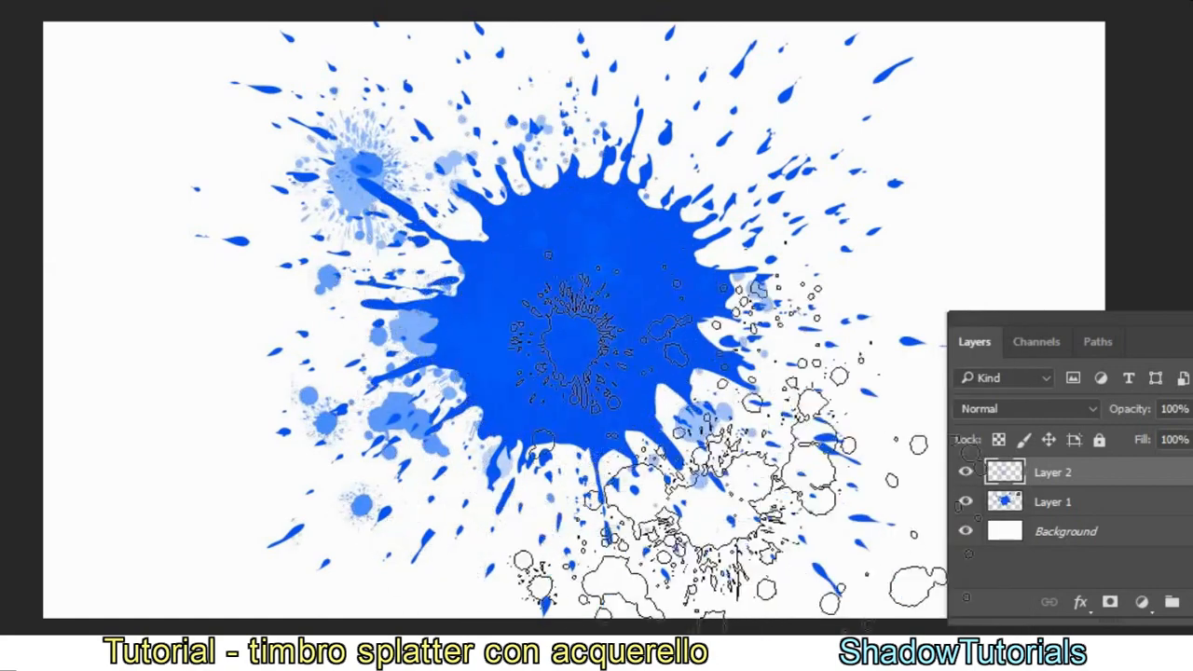
{"action": "left_click", "coordinate": [798, 378]}
{"action": "left_click", "coordinate": [177, 429]}
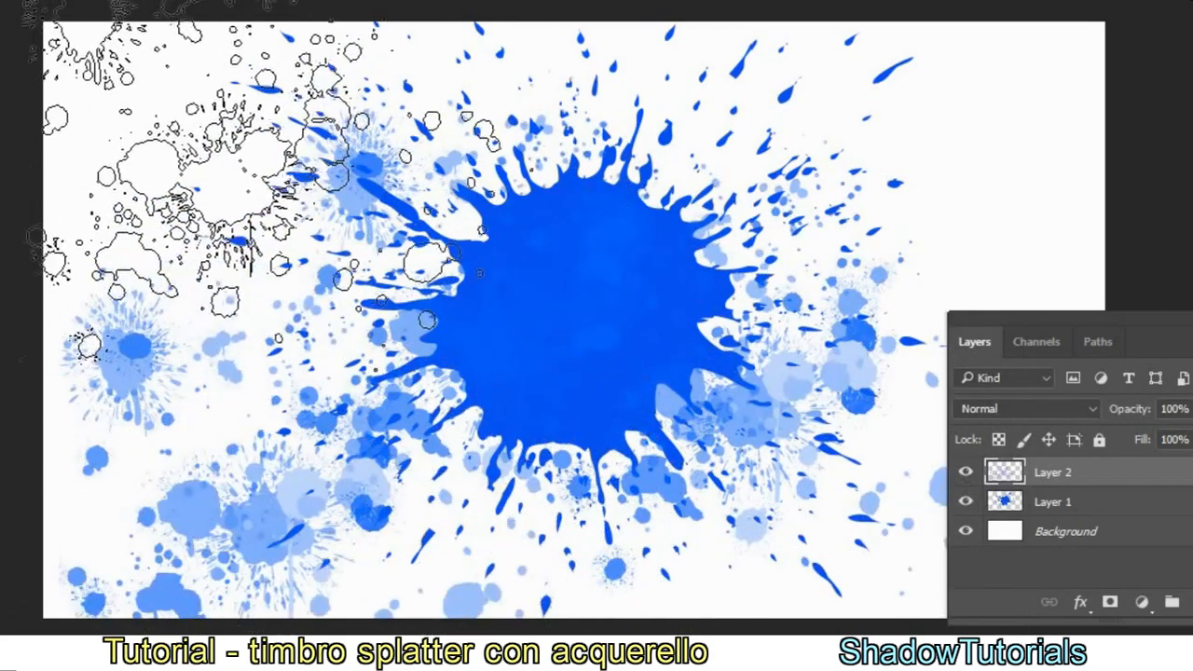
{"action": "left_click", "coordinate": [186, 131]}
{"action": "left_click", "coordinate": [942, 177]}
{"action": "left_click", "coordinate": [597, 56]}
{"action": "mouse_move", "coordinate": [1049, 317]}
{"action": "left_mouse_down"}
{"action": "mouse_move", "coordinate": [614, 227]}
{"action": "mouse_move", "coordinate": [477, 162]}
{"action": "mouse_move", "coordinate": [714, 213]}
{"action": "mouse_move", "coordinate": [1001, 221]}
{"action": "left_mouse_up"}
{"action": "left_click", "coordinate": [573, 317]}
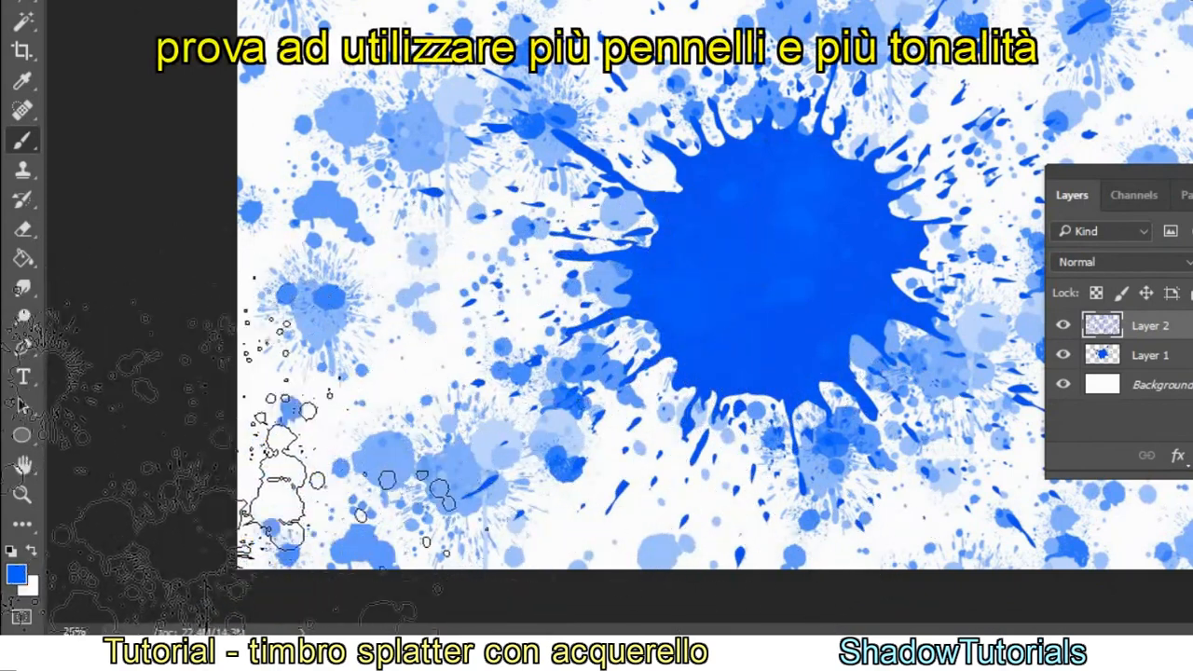
Shift the foreground colour to a lighter blue hue, adjust the brush size, and stamp splatters over the central splat
{"action": "left_click", "coordinate": [16, 575]}
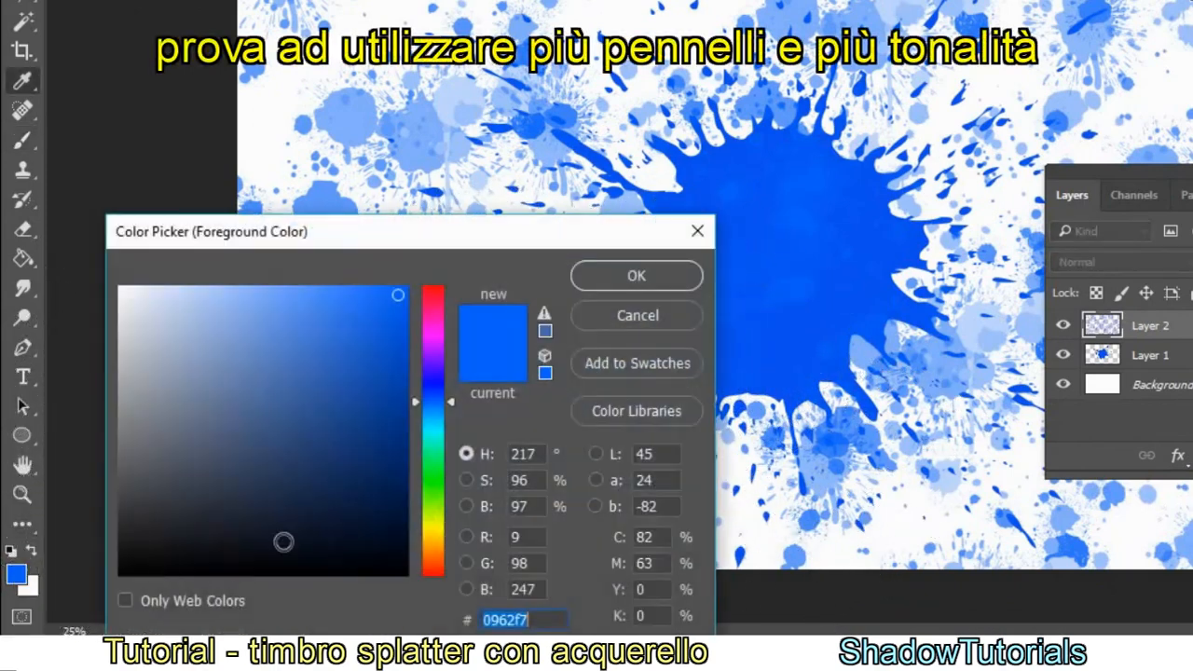
{"action": "left_click", "coordinate": [431, 408]}
{"action": "left_click", "coordinate": [636, 276]}
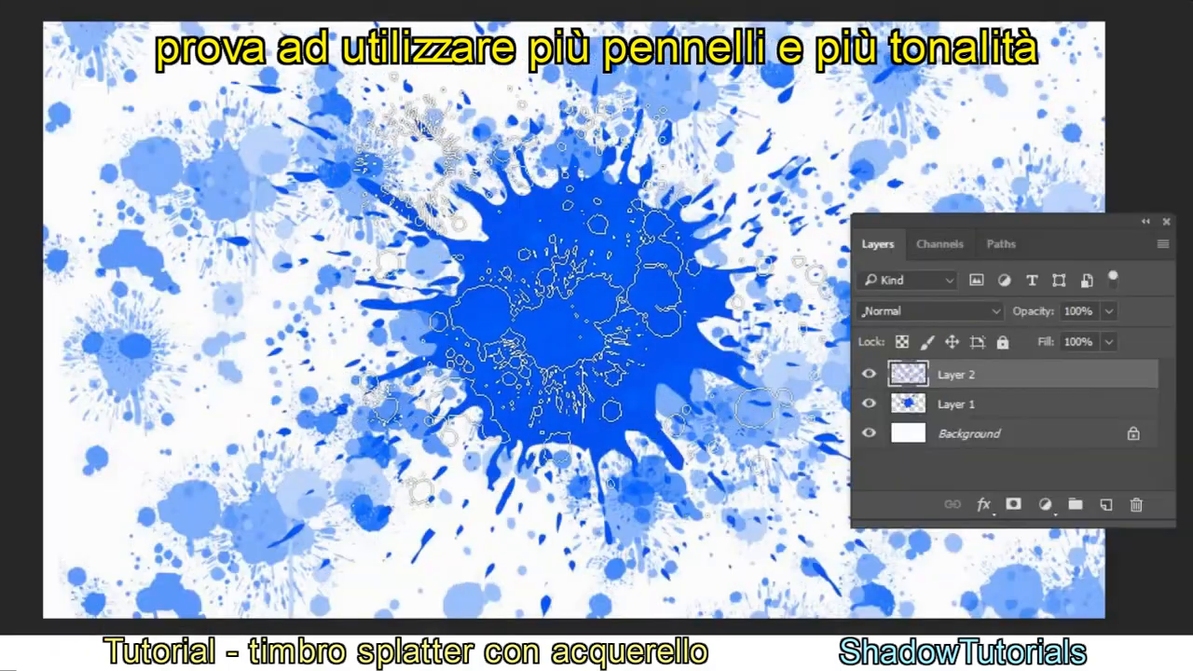
{"action": "right_click", "coordinate": [863, 250]}
{"action": "left_click_drag", "start_coordinate": [908, 346], "coordinate": [912, 343]}
{"action": "left_click", "coordinate": [604, 306]}
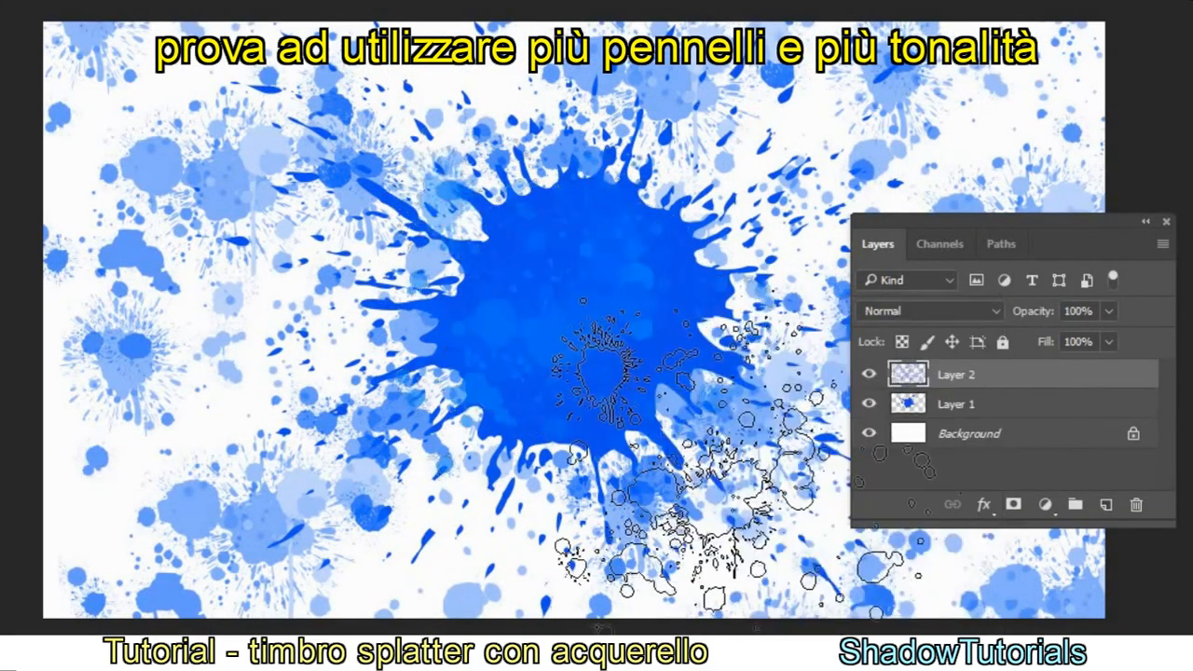
Choose another splatter brush from the set and stamp more light blue splatters on the canvas's left side
{"action": "right_click", "coordinate": [718, 272]}
{"action": "left_click_drag", "start_coordinate": [1001, 518], "coordinate": [1000, 566]}
{"action": "left_click", "coordinate": [841, 561]}
{"action": "left_click", "coordinate": [259, 425]}
{"action": "left_click", "coordinate": [112, 492]}
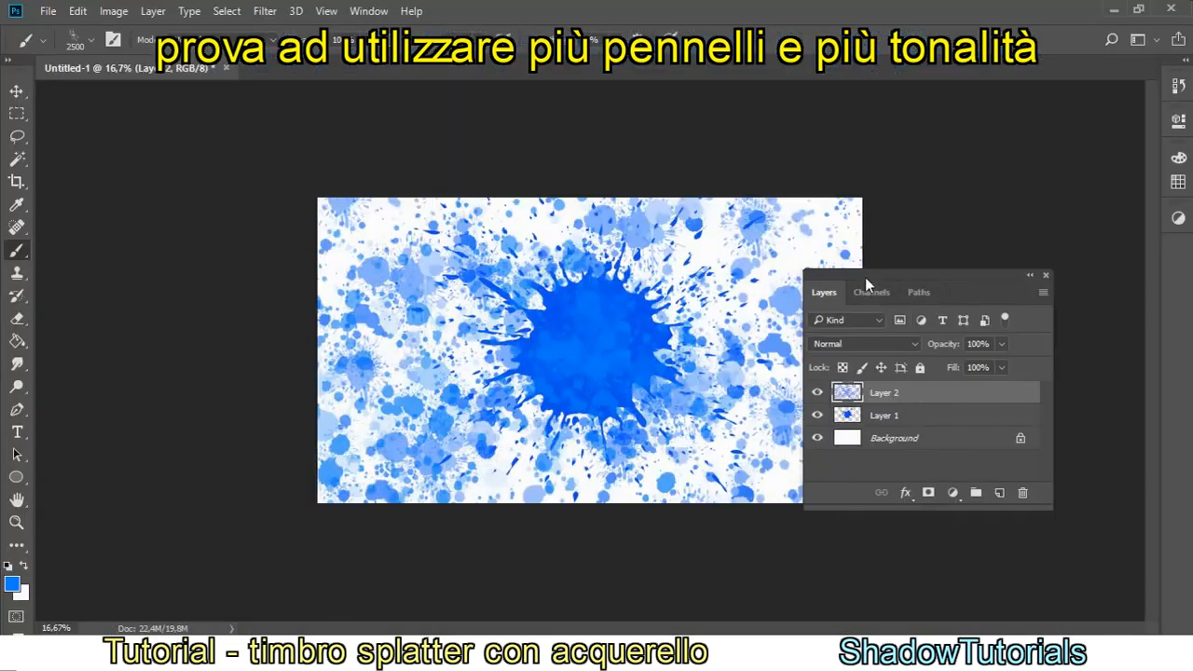
Adjust the splatter brush size and stamp more blue splatters over the central splat
{"action": "left_click_drag", "start_coordinate": [865, 277], "coordinate": [968, 337]}
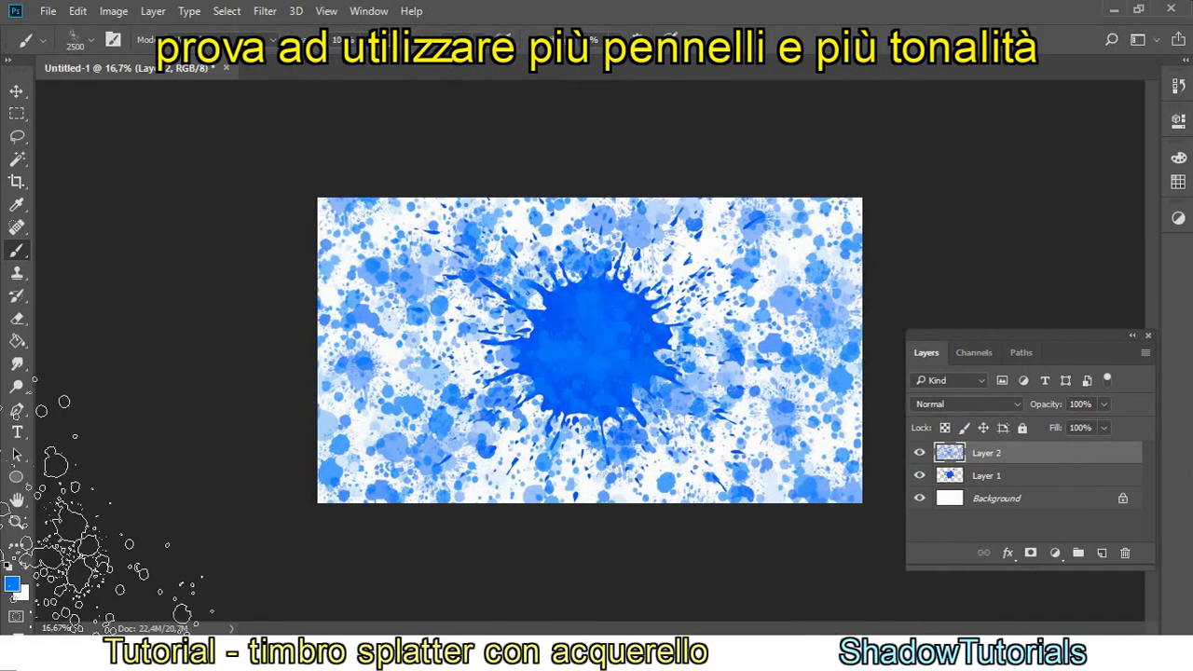
{"action": "key", "text": "z"}
{"action": "left_click", "coordinate": [610, 373]}
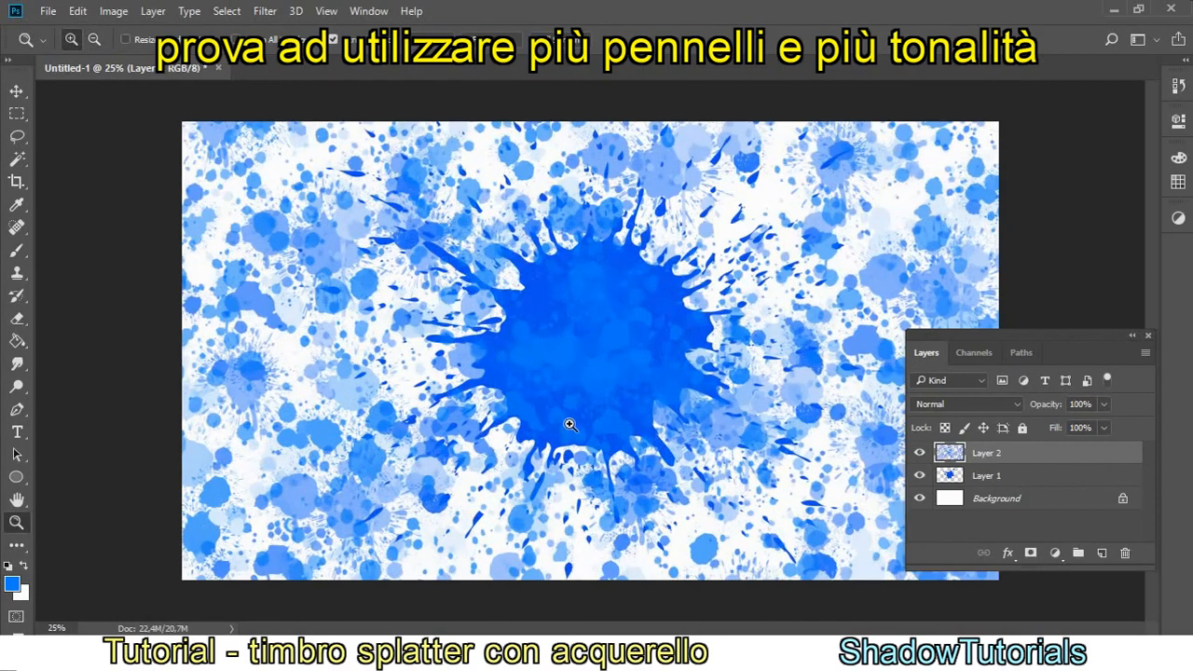
{"action": "left_click", "coordinate": [16, 252]}
{"action": "right_click", "coordinate": [661, 333]}
{"action": "left_click_drag", "start_coordinate": [866, 362], "coordinate": [864, 362]}
{"action": "left_click", "coordinate": [586, 355]}
Set the foreground colour to a lighter azure blue and stamp another layer of splatters on the central splat
{"action": "left_click", "coordinate": [12, 584]}
{"action": "left_click_drag", "start_coordinate": [336, 461], "coordinate": [334, 460]}
{"action": "left_click", "coordinate": [471, 355]}
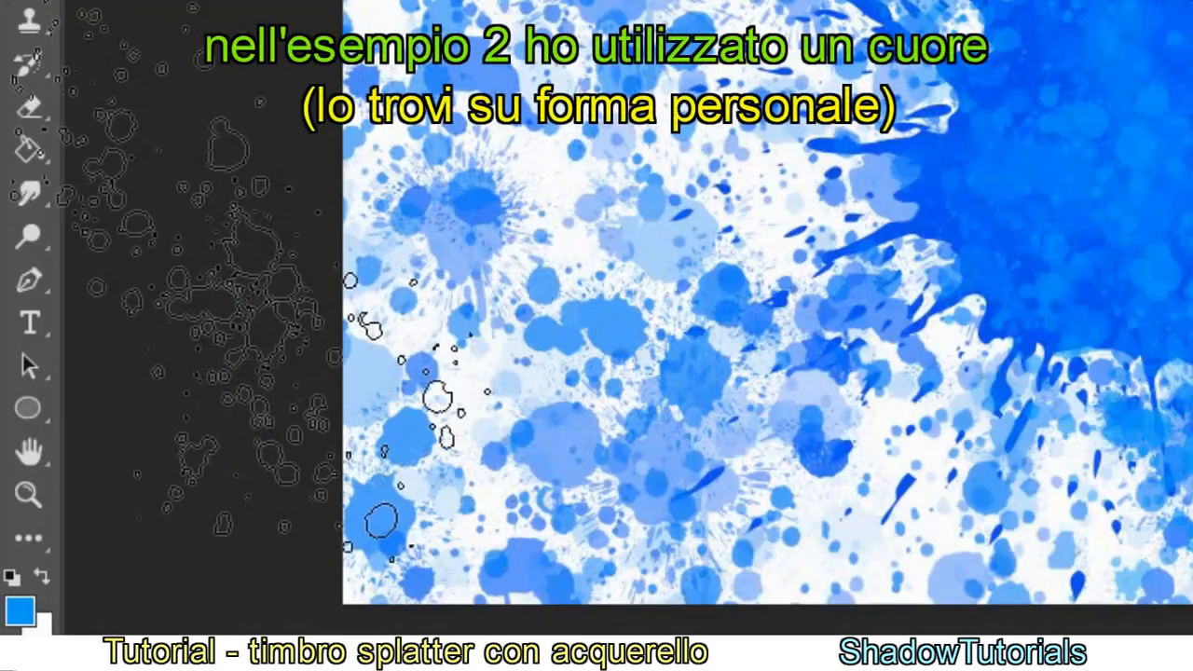
Draw an ellipse shape about 753 × 800 px over the middle of the central splat
{"action": "left_click", "coordinate": [26, 408]}
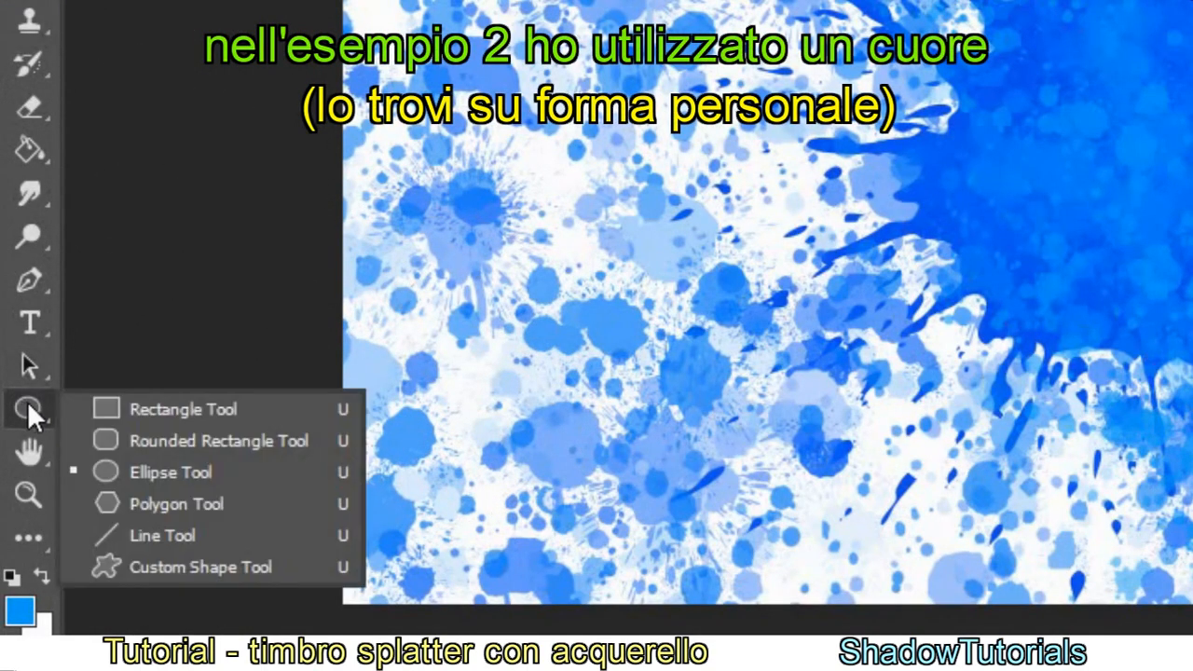
{"action": "left_click", "coordinate": [227, 467]}
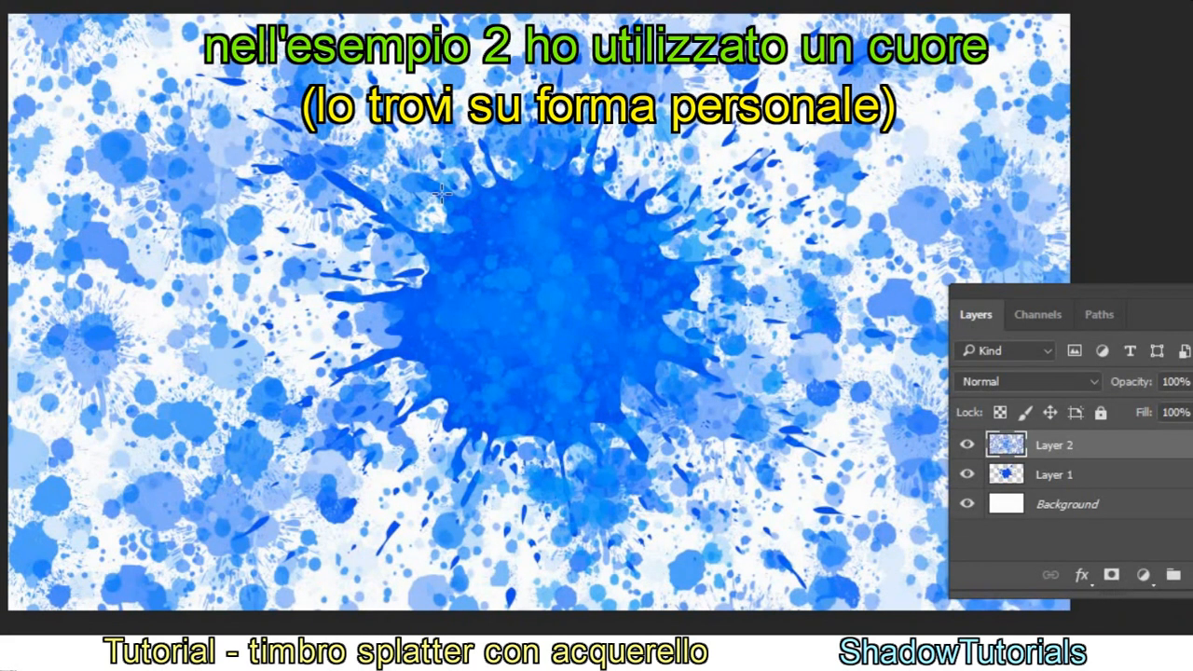
{"action": "left_click_drag", "start_coordinate": [443, 191], "coordinate": [656, 421]}
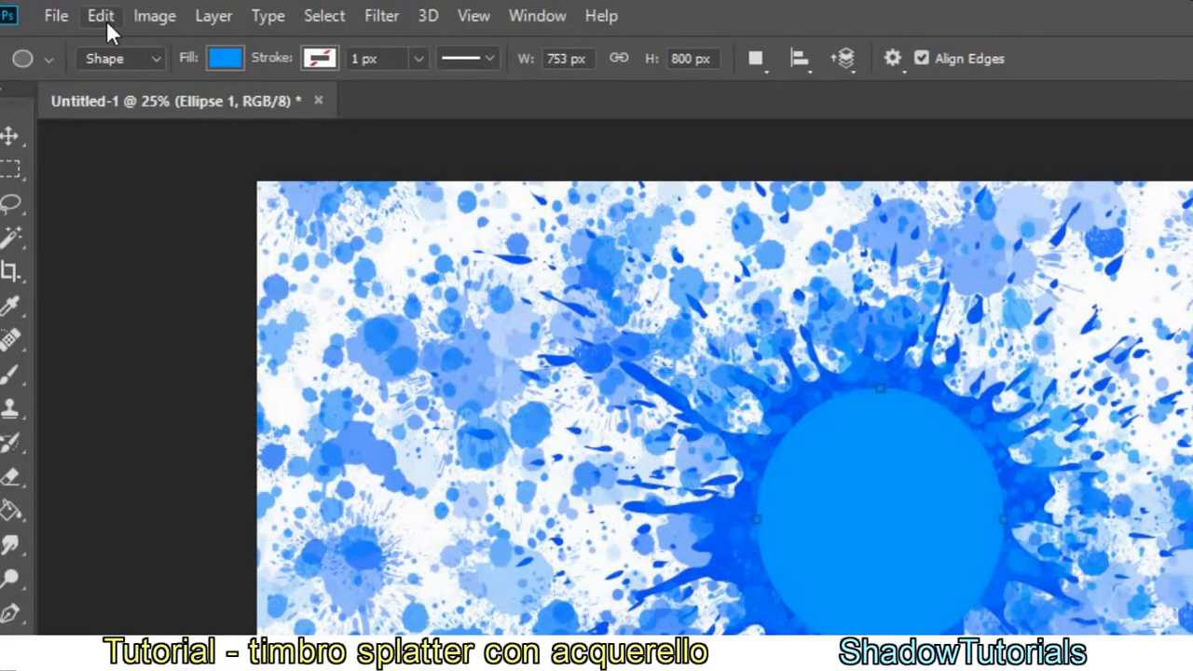
Free-transform the ellipse to about 725 × 740 px and centre it on the blue splat
{"action": "left_click", "coordinate": [103, 19]}
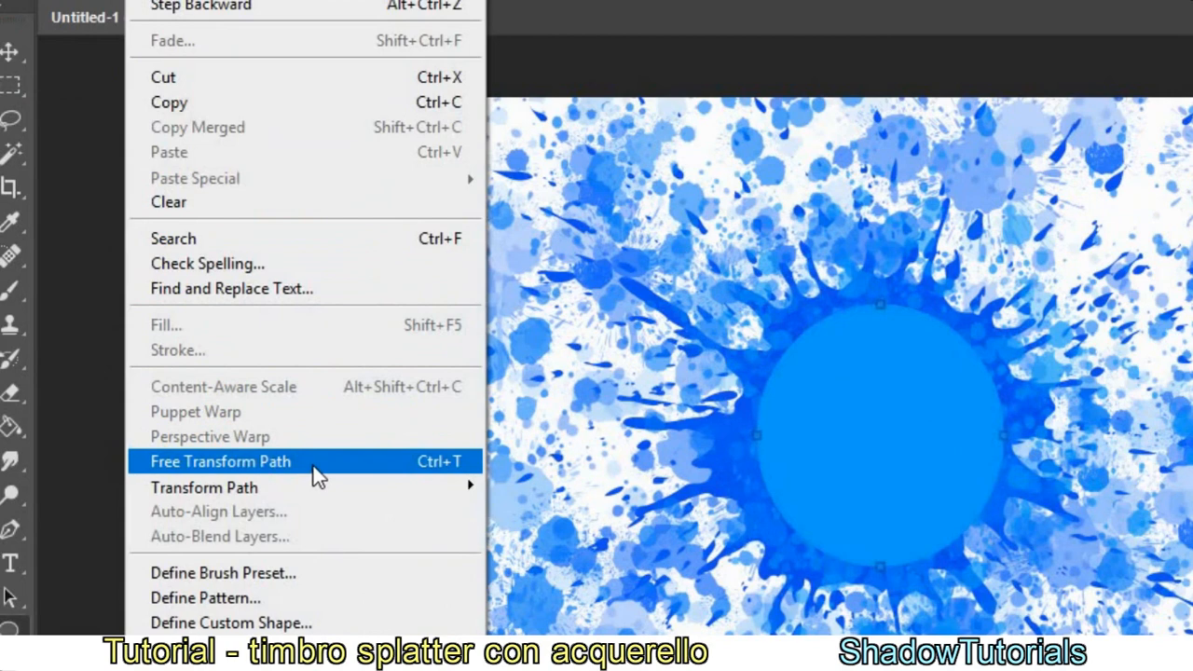
{"action": "left_click", "coordinate": [317, 476]}
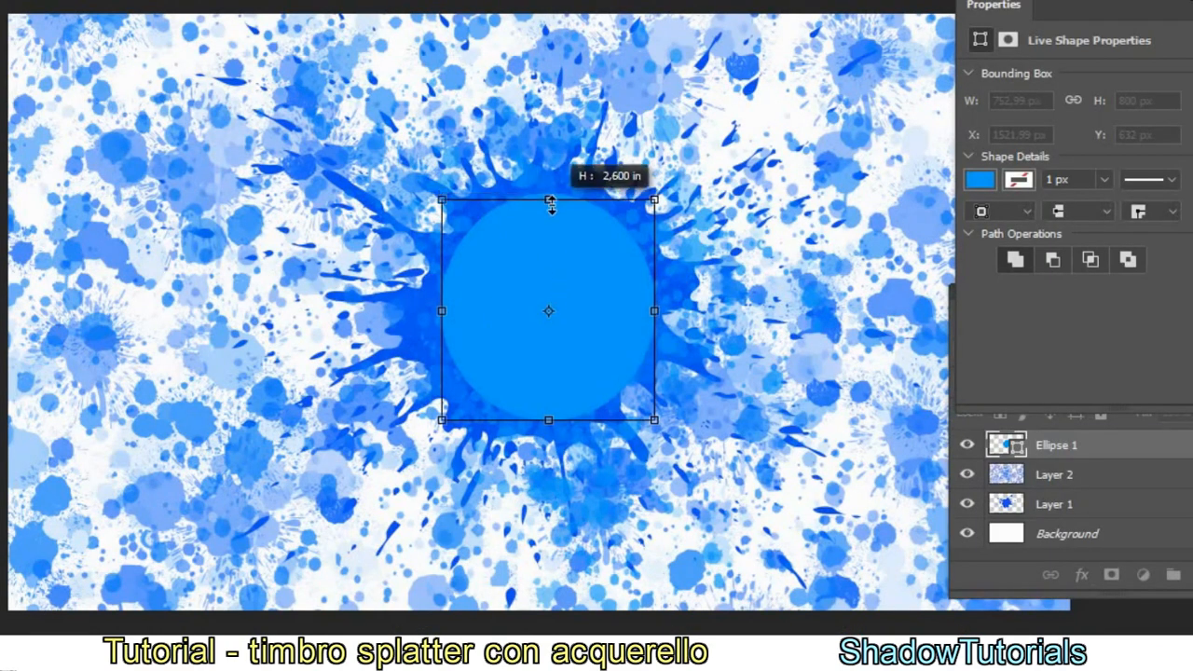
{"action": "left_click_drag", "start_coordinate": [654, 313], "coordinate": [653, 313]}
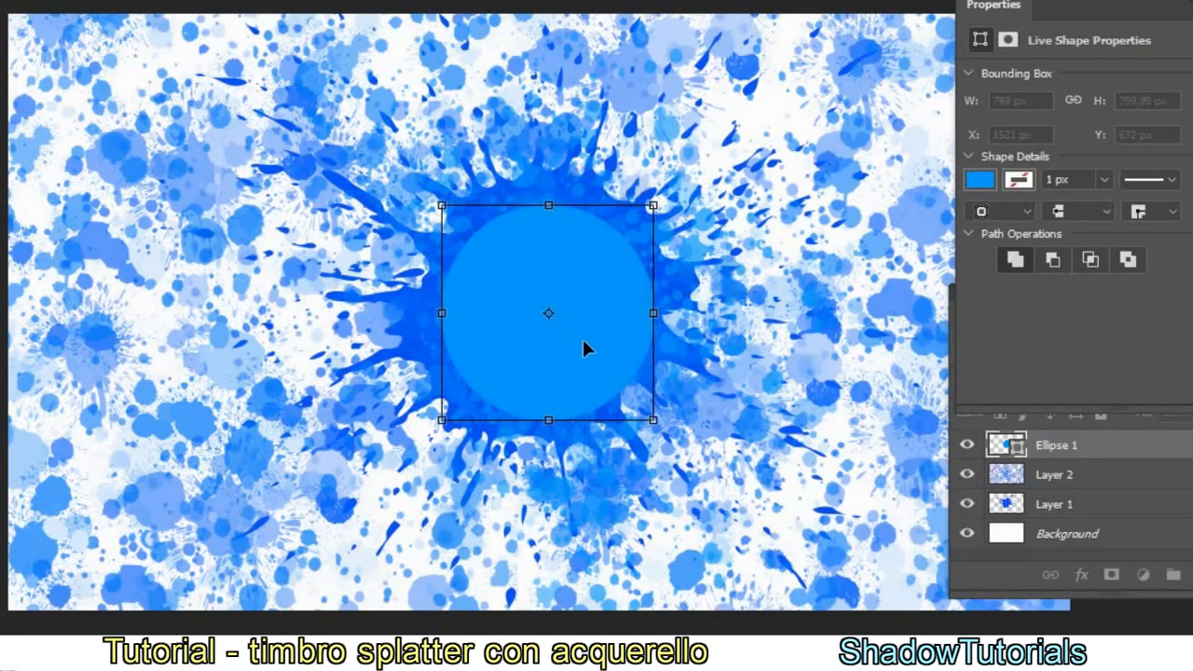
{"action": "left_click_drag", "start_coordinate": [582, 337], "coordinate": [573, 331]}
{"action": "left_click_drag", "start_coordinate": [540, 419], "coordinate": [540, 413]}
{"action": "left_click_drag", "start_coordinate": [646, 311], "coordinate": [639, 309]}
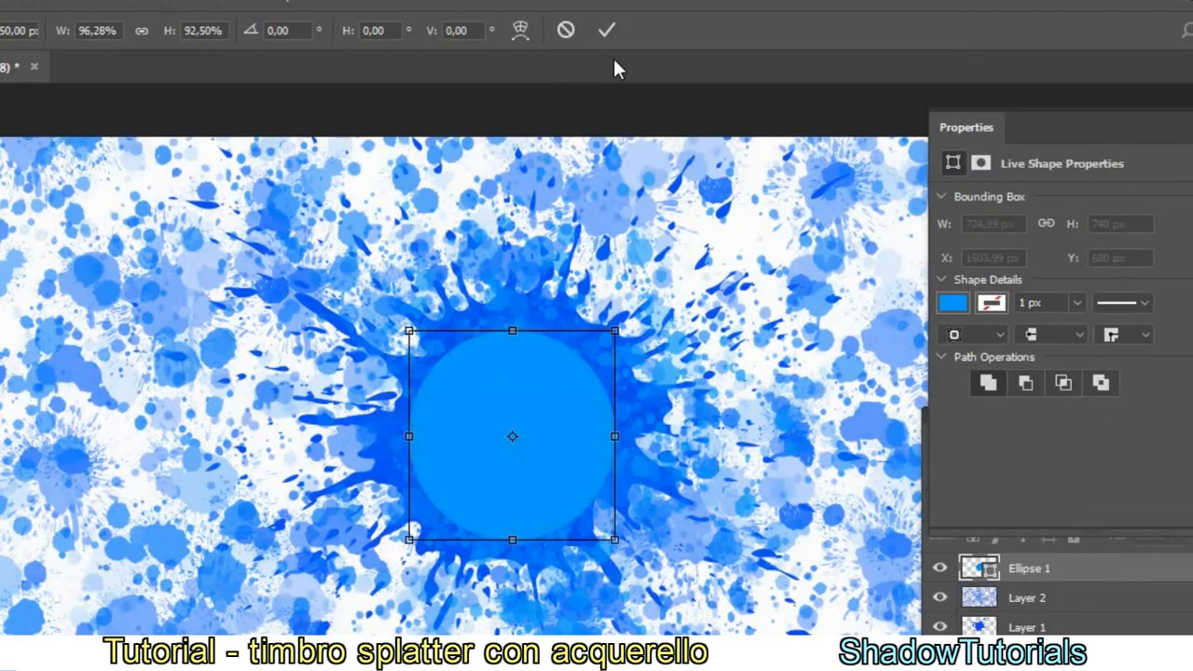
{"action": "left_click", "coordinate": [606, 32]}
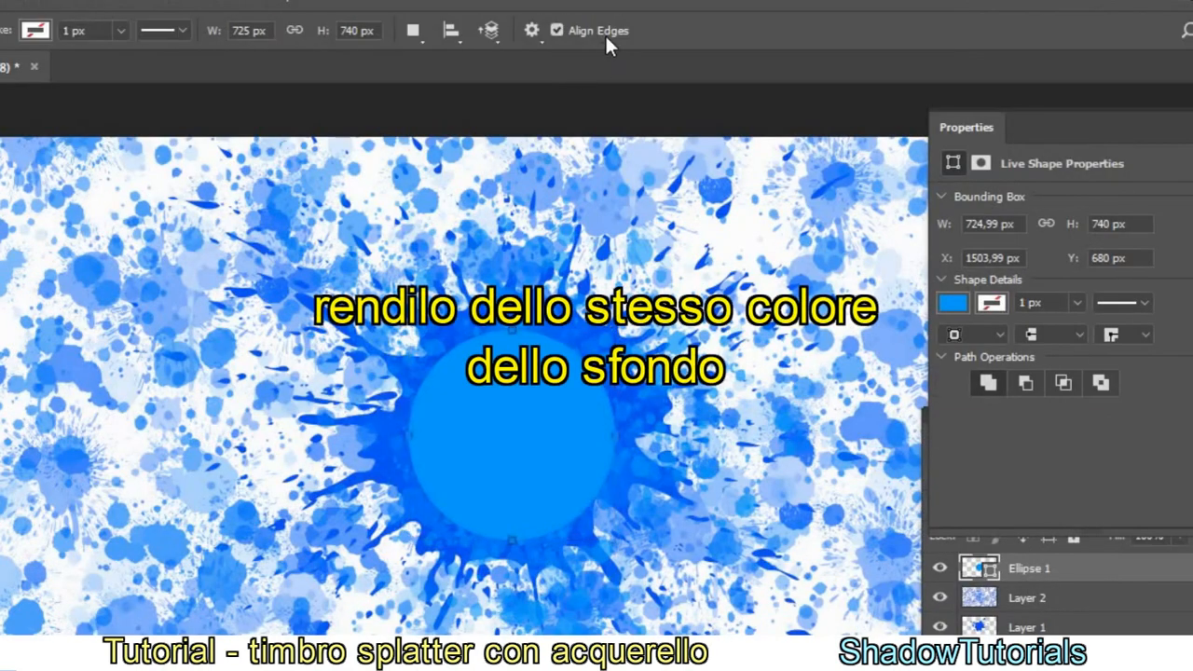
Fill the ellipse with white to match the background and rasterize the Ellipse 1 layer
{"action": "left_click", "coordinate": [952, 303]}
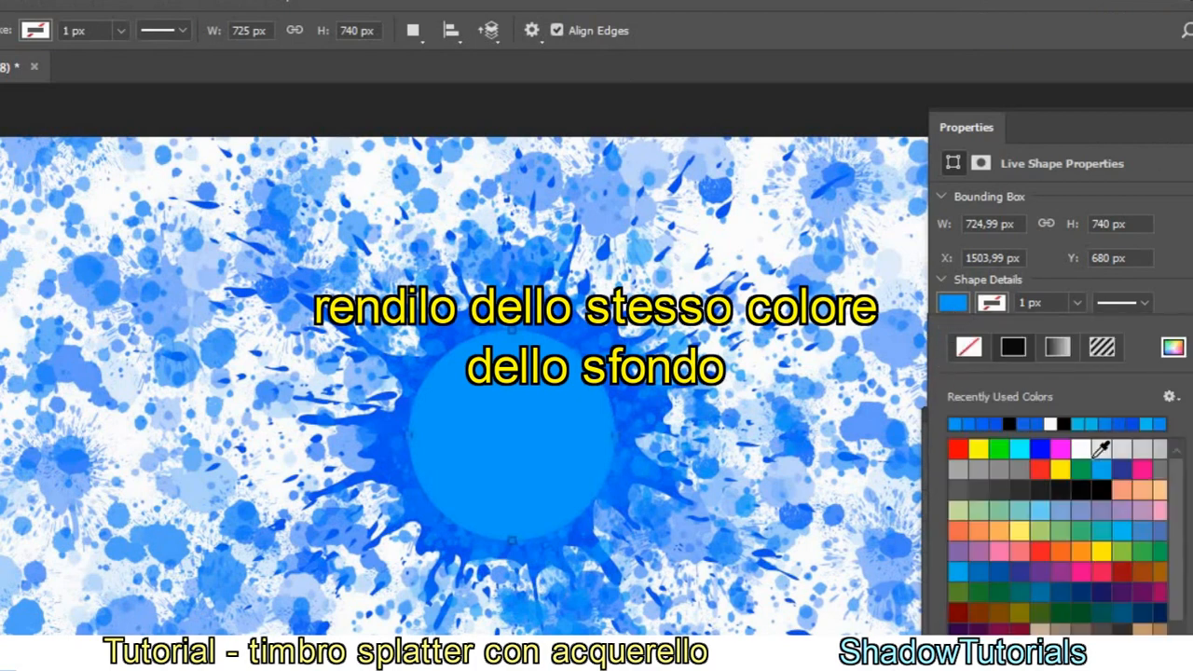
{"action": "left_click", "coordinate": [1086, 451]}
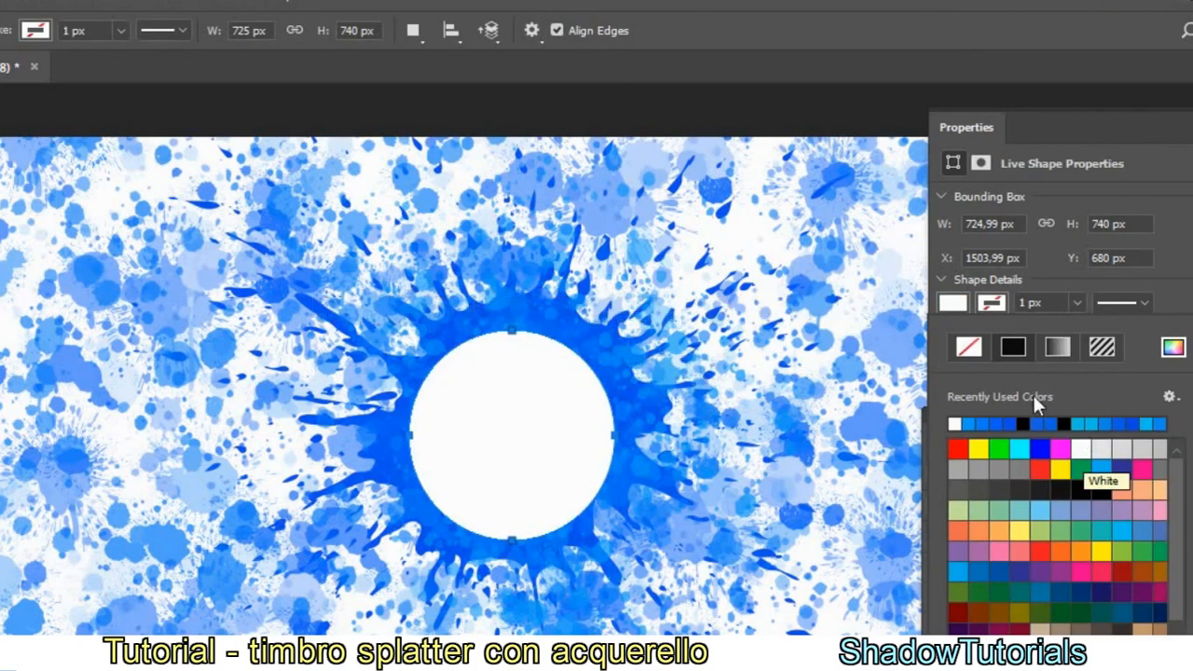
{"action": "left_click", "coordinate": [855, 44]}
{"action": "left_click", "coordinate": [1125, 127]}
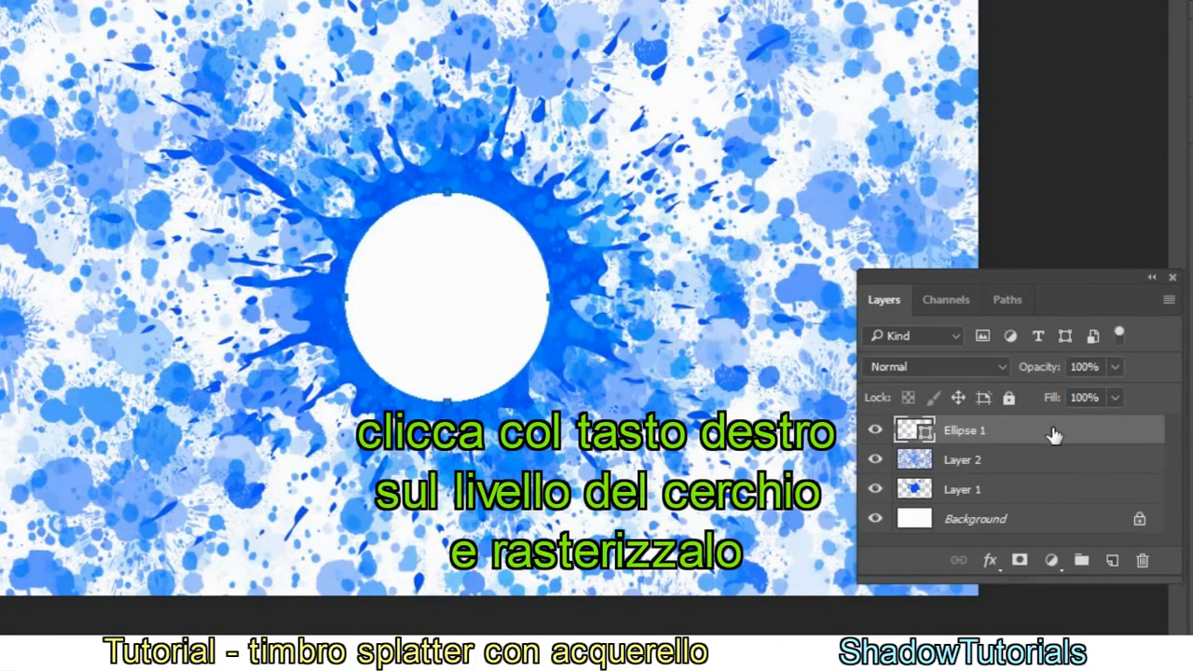
{"action": "right_click", "coordinate": [1053, 435]}
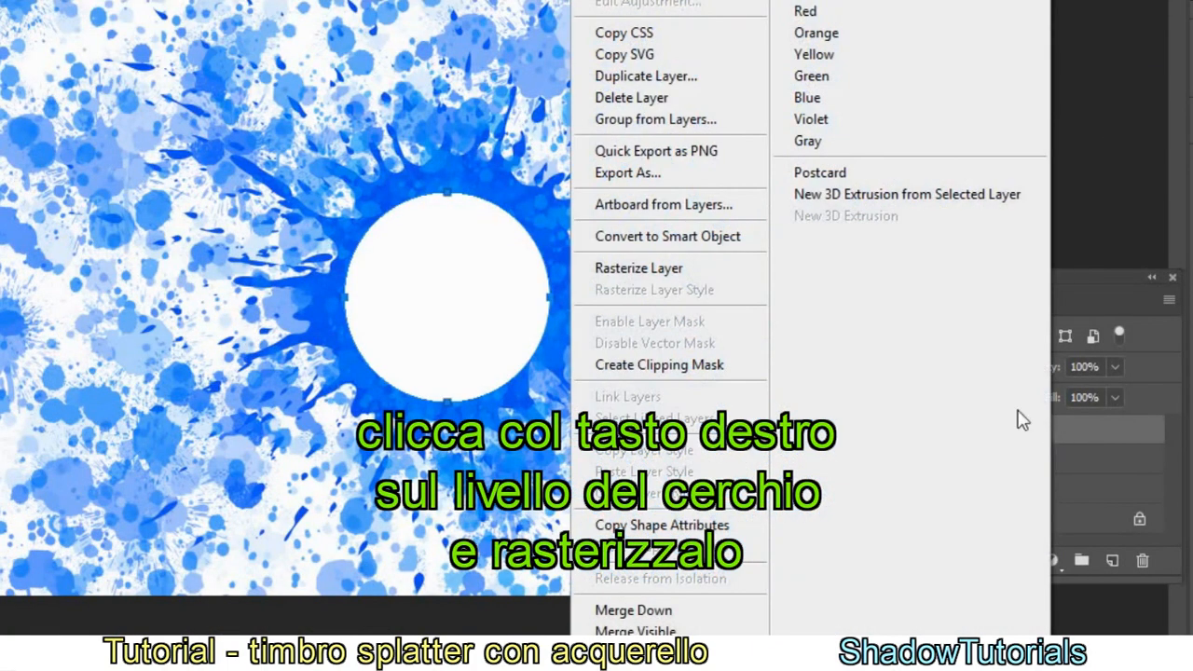
{"action": "left_click", "coordinate": [726, 272]}
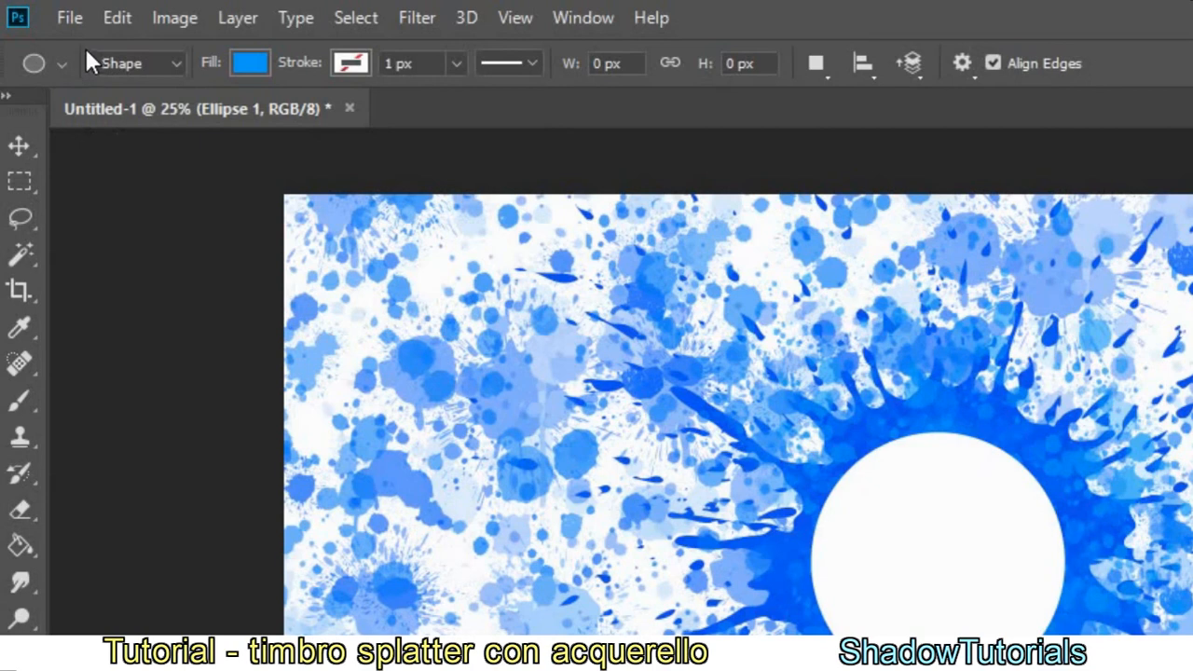
Place the dragon-149393 silhouette image in the document as an embedded file
{"action": "left_click", "coordinate": [73, 18]}
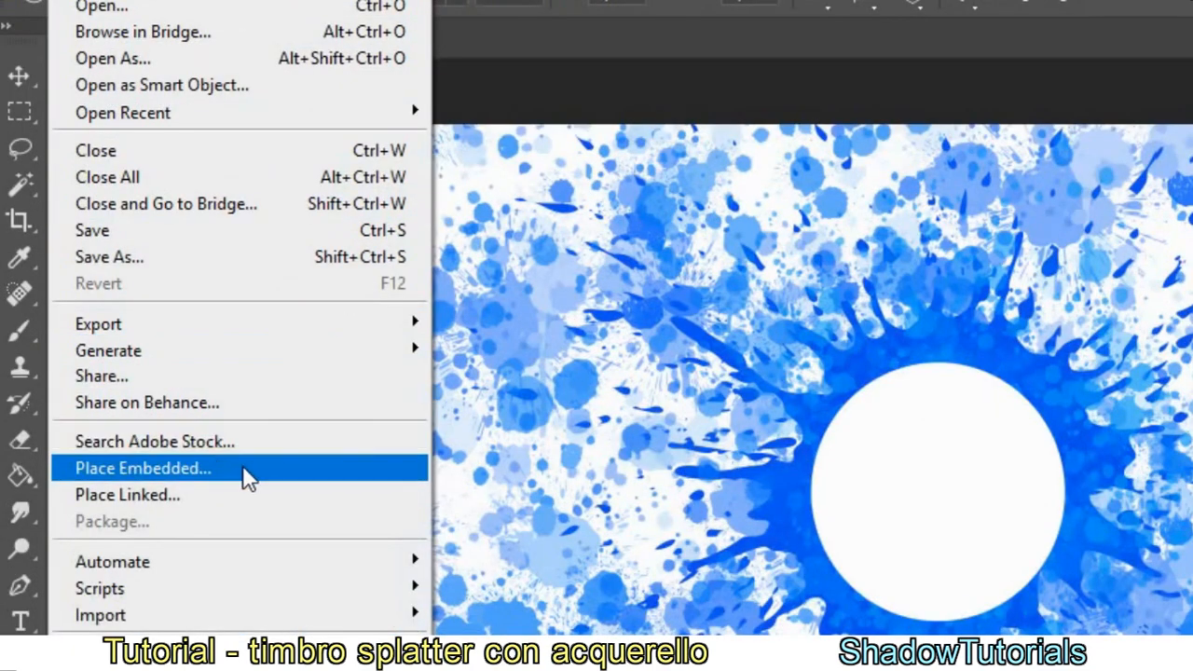
{"action": "left_click", "coordinate": [247, 478]}
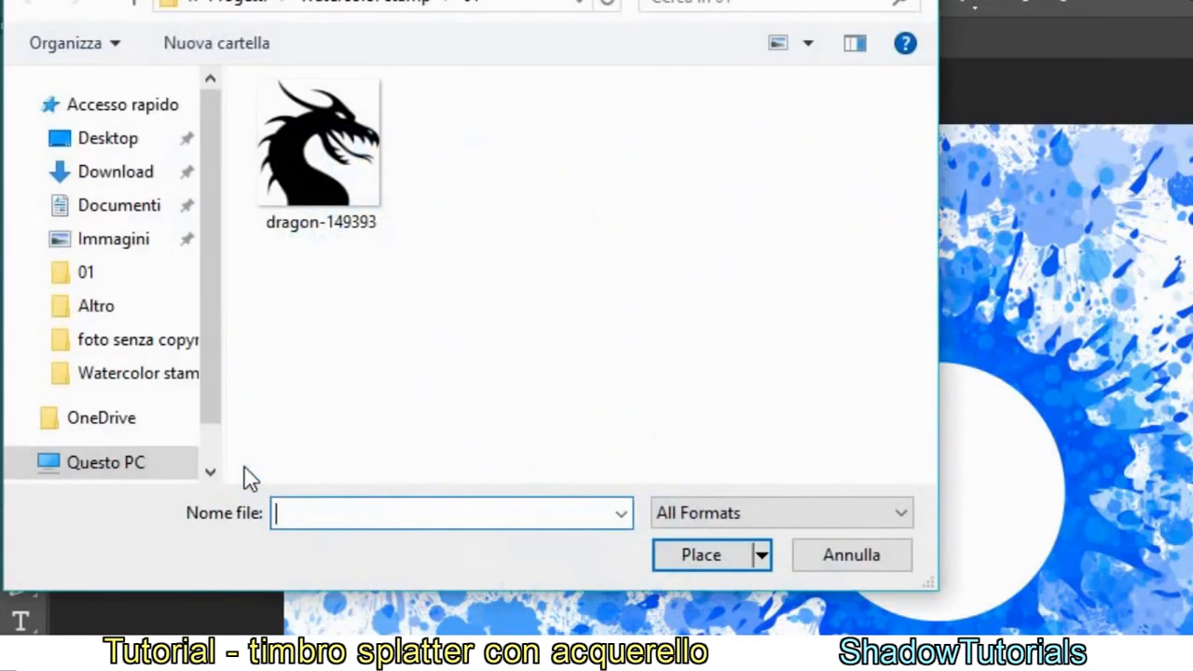
{"action": "left_click", "coordinate": [315, 198]}
{"action": "left_click", "coordinate": [706, 565]}
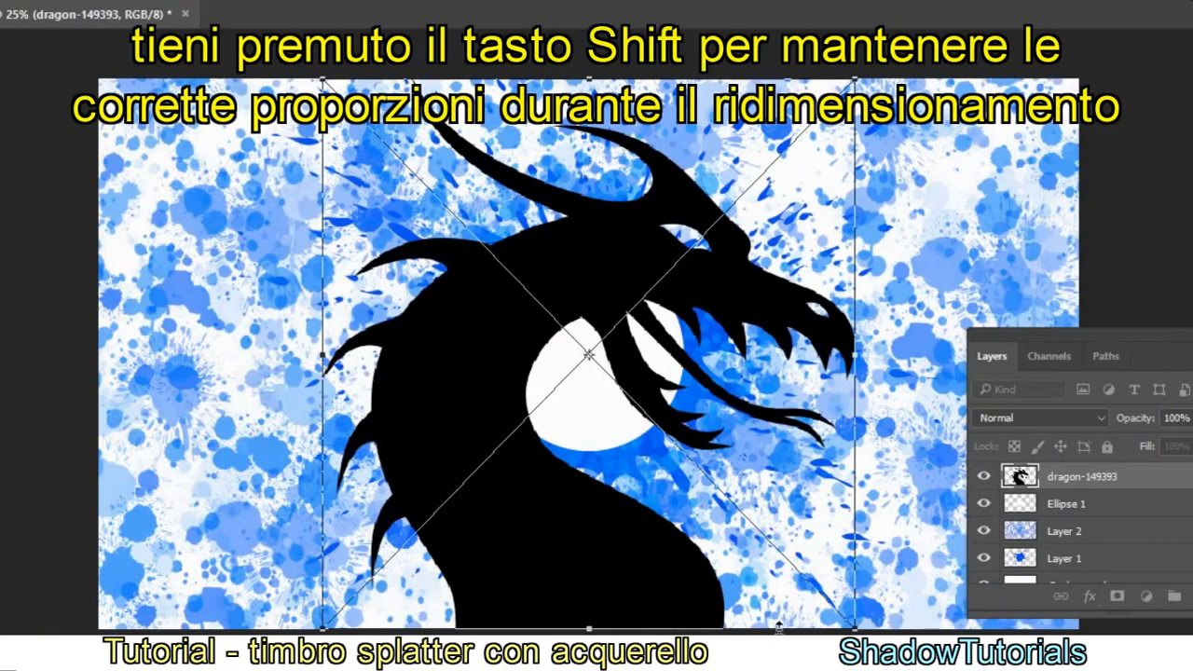
Scale the dragon silhouette down proportionally to fit centred inside the white circle, and rasterize its layer
{"action": "left_click_drag", "start_coordinate": [856, 628], "coordinate": [725, 501]}
{"action": "left_click_drag", "start_coordinate": [501, 370], "coordinate": [501, 370]}
{"action": "left_click_drag", "start_coordinate": [452, 290], "coordinate": [624, 420]}
{"action": "left_click_drag", "start_coordinate": [724, 442], "coordinate": [651, 377]}
{"action": "left_click_drag", "start_coordinate": [556, 351], "coordinate": [583, 401]}
{"action": "left_click_drag", "start_coordinate": [680, 254], "coordinate": [665, 273]}
{"action": "left_click_drag", "start_coordinate": [592, 393], "coordinate": [587, 411]}
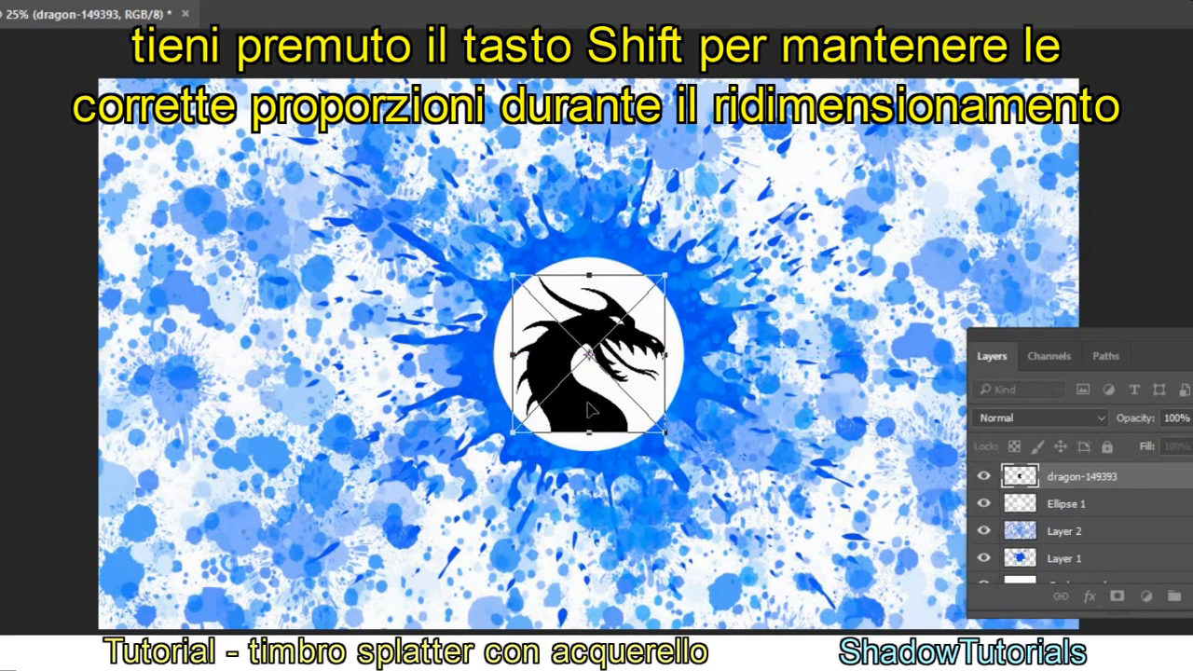
{"action": "left_click", "coordinate": [595, 39]}
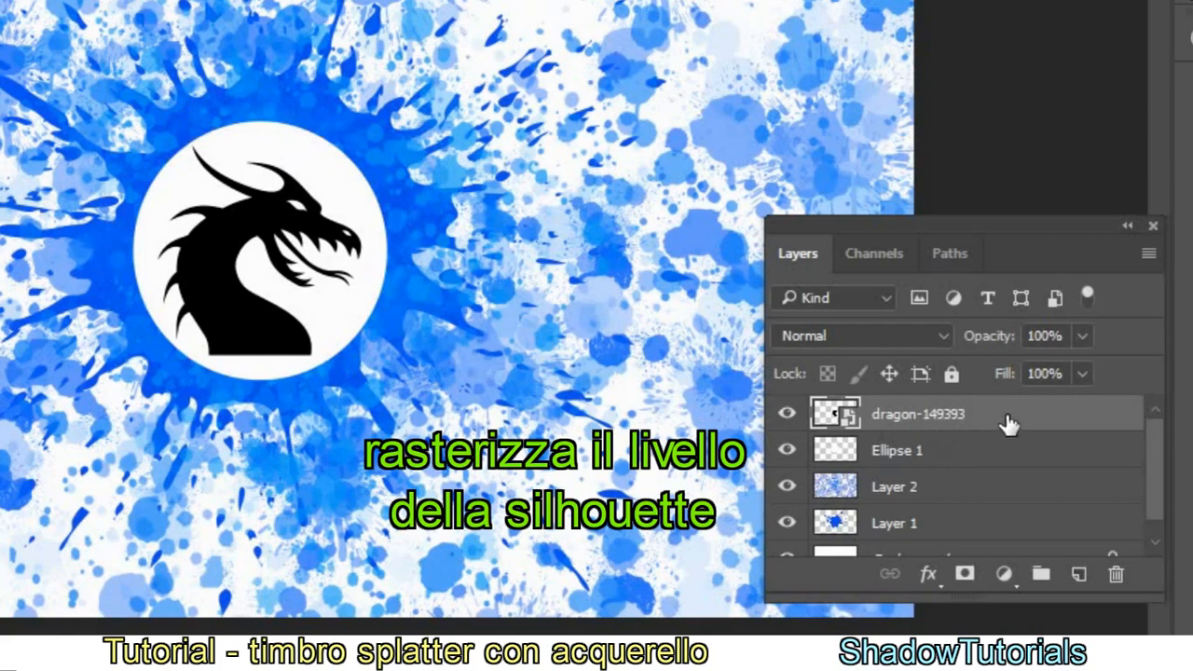
{"action": "right_click", "coordinate": [1002, 416]}
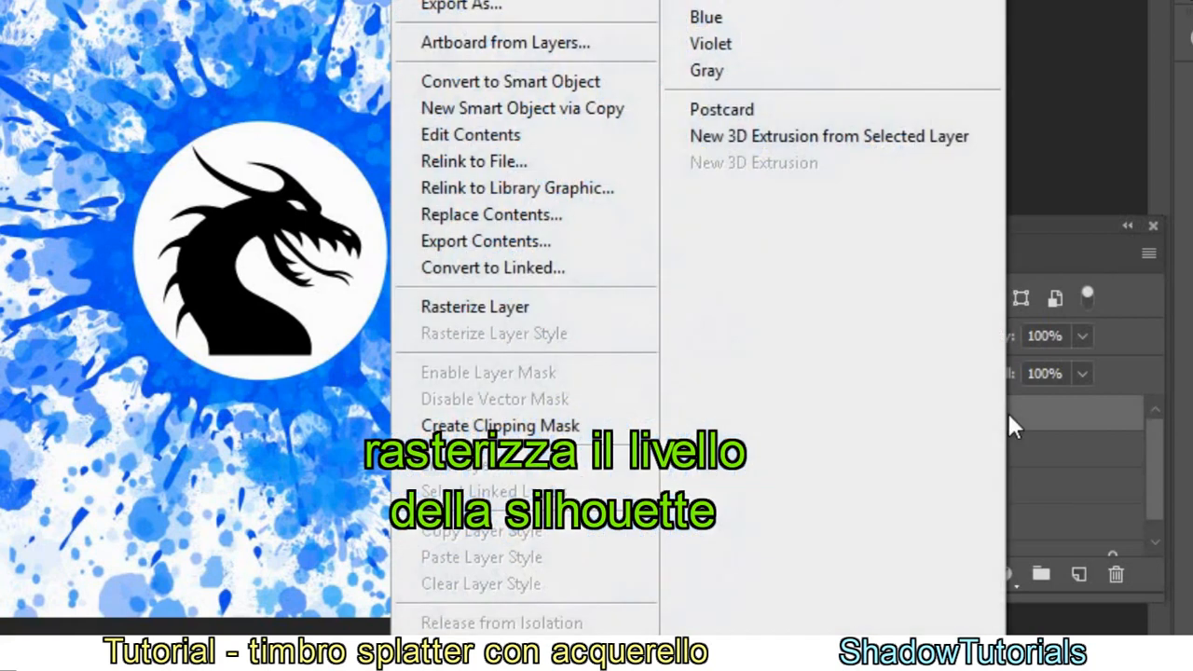
{"action": "left_click", "coordinate": [588, 323]}
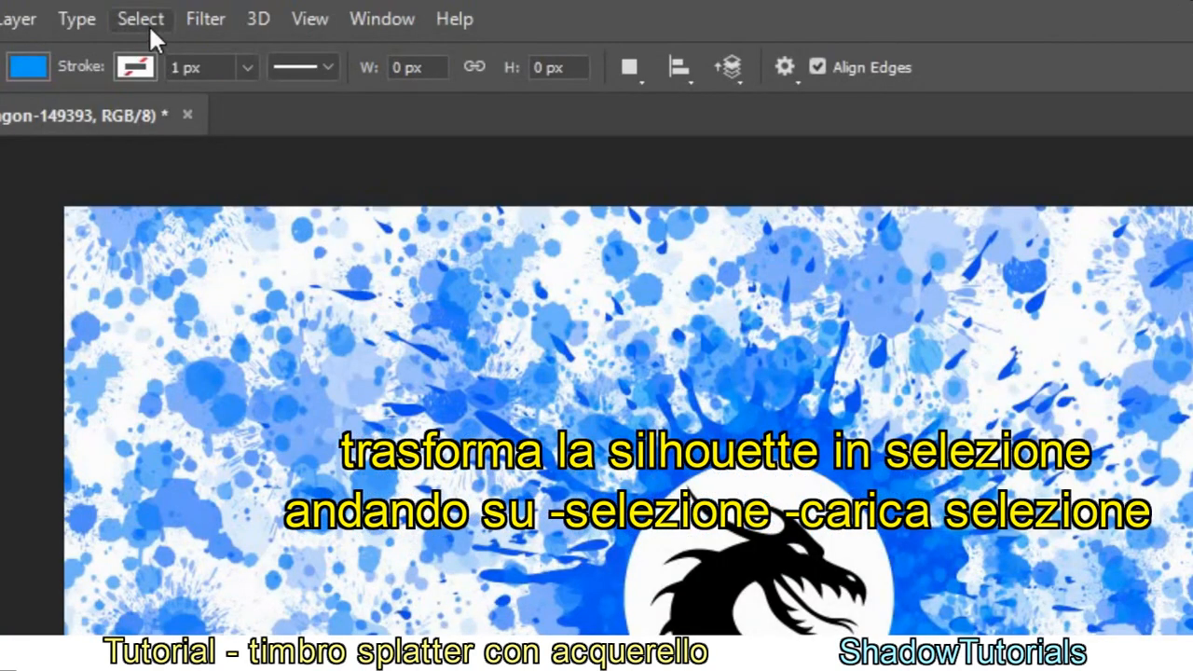
Load the dragon-149393 layer's transparency as a new selection and hide that layer
{"action": "left_click", "coordinate": [141, 20]}
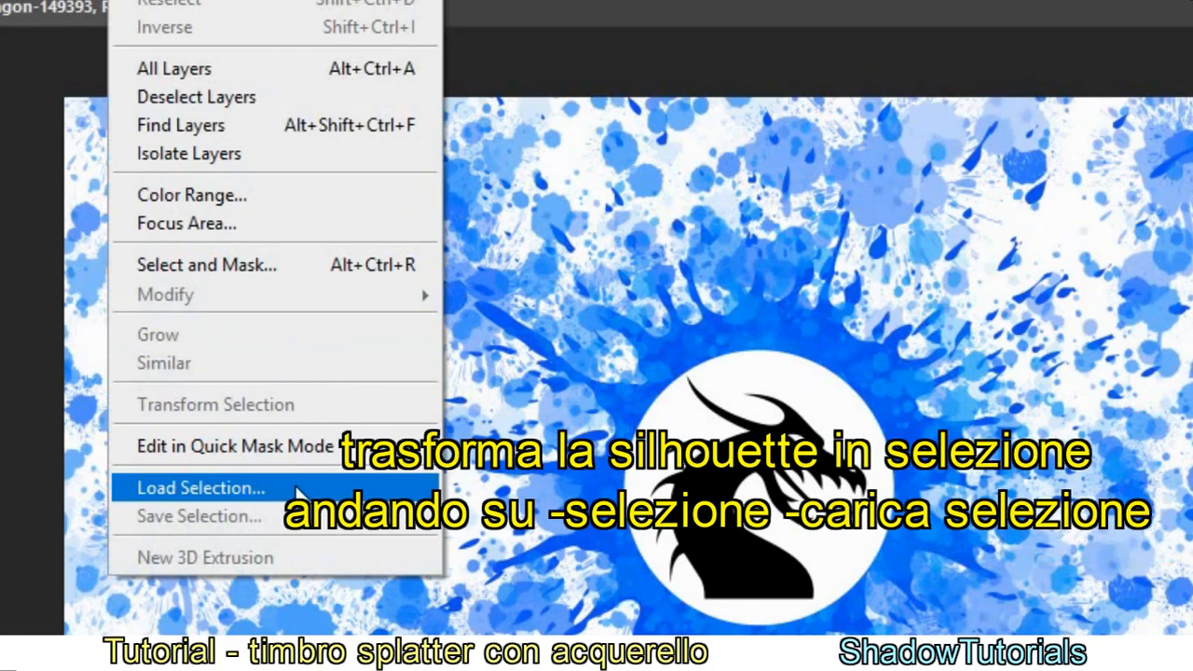
{"action": "left_click", "coordinate": [296, 489]}
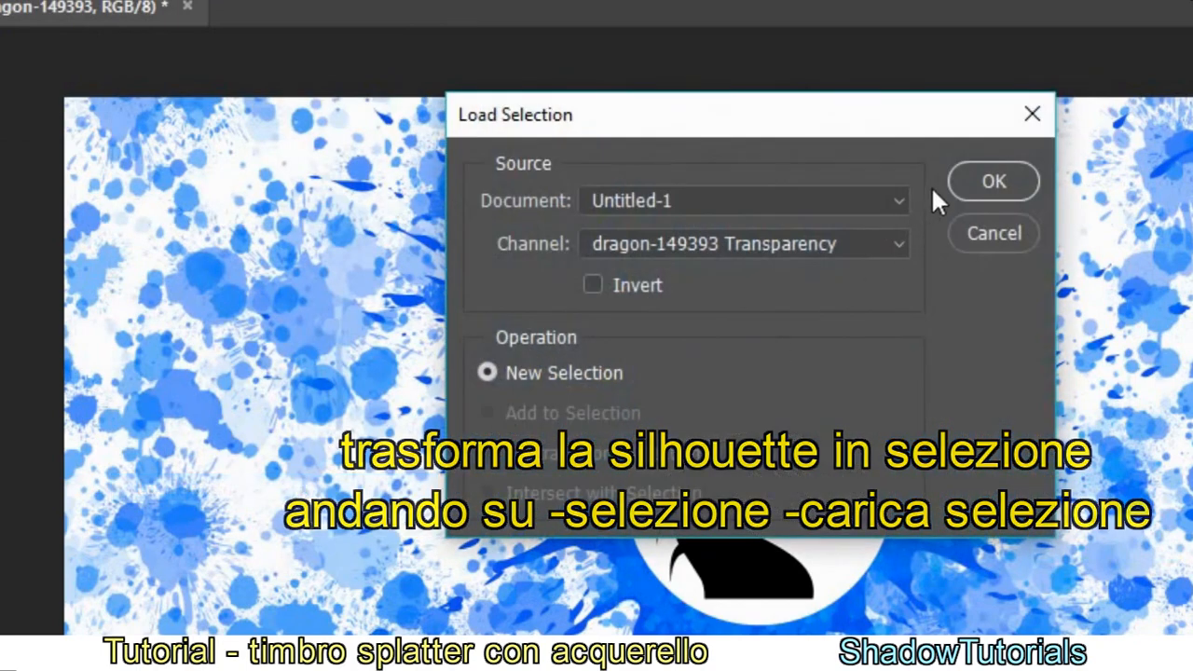
{"action": "left_click", "coordinate": [972, 180]}
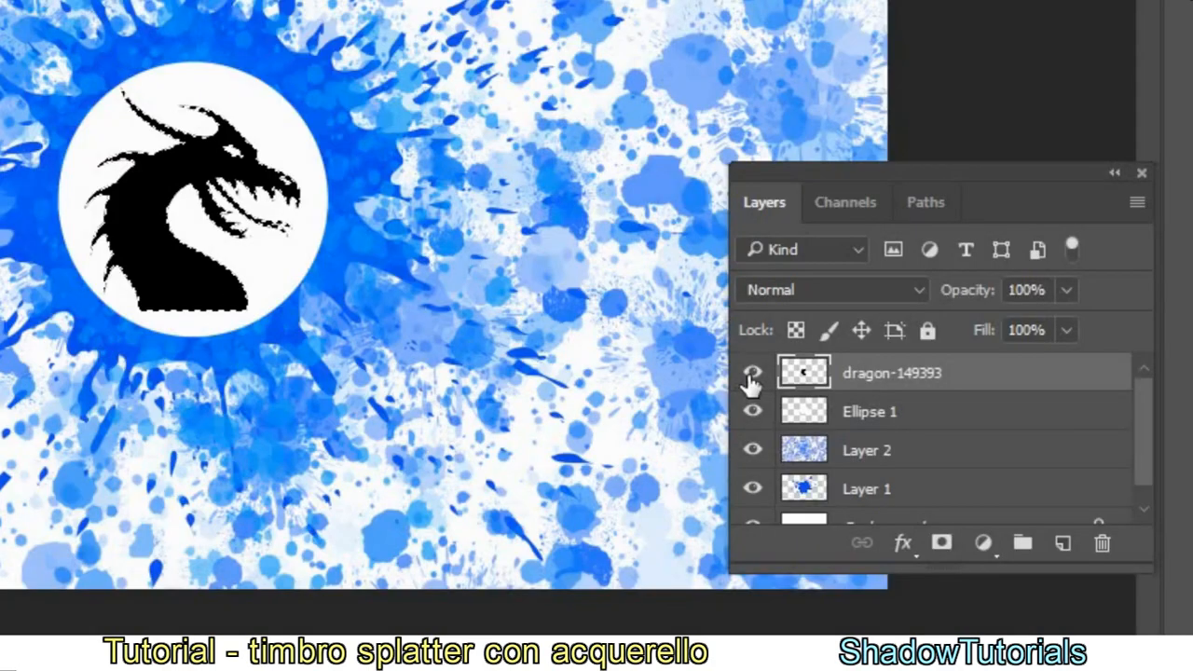
{"action": "left_click", "coordinate": [752, 375]}
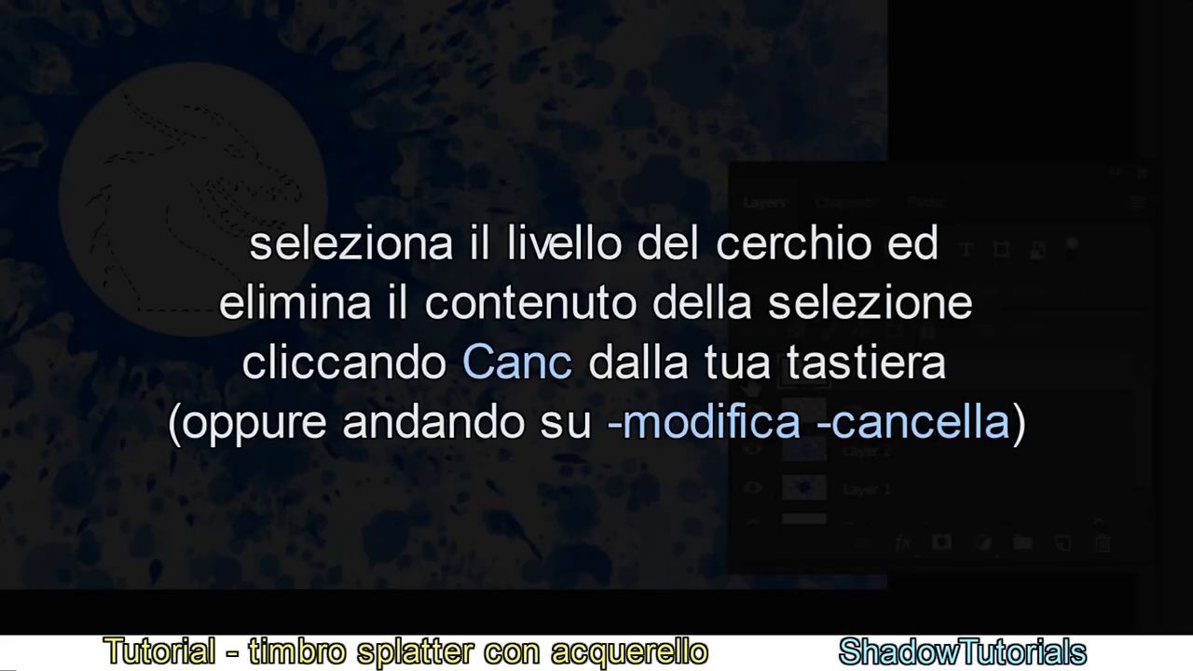